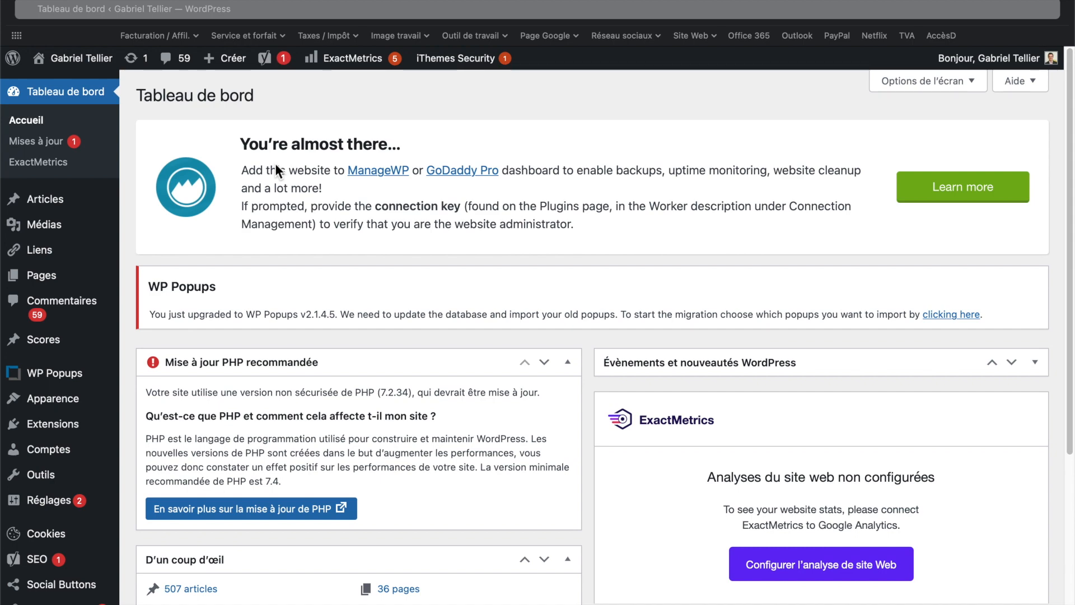
- Scroll through the dashboard widgets and point out the admin toolbar and sidebar menu items
scroll(275, 162, down, 5)
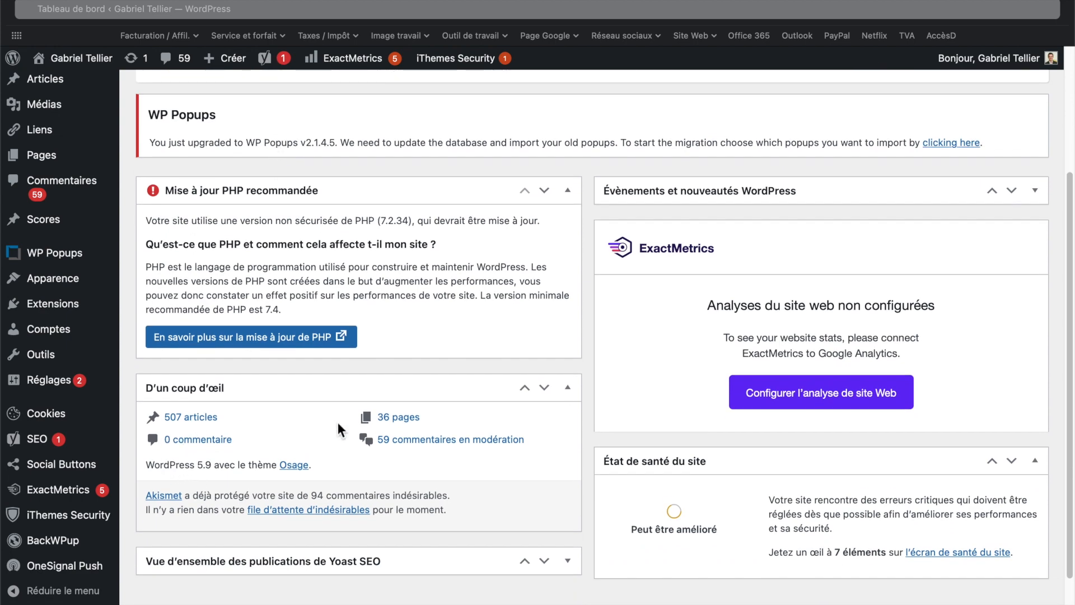
scroll(426, 355, up, 5)
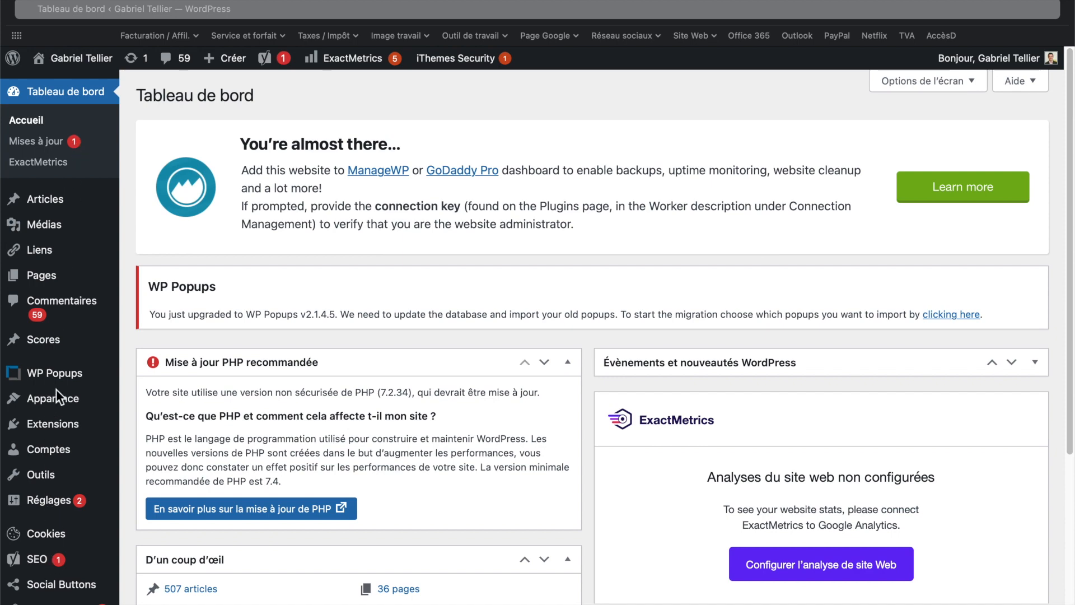
scroll(56, 388, down, 4)
scroll(57, 506, up, 4)
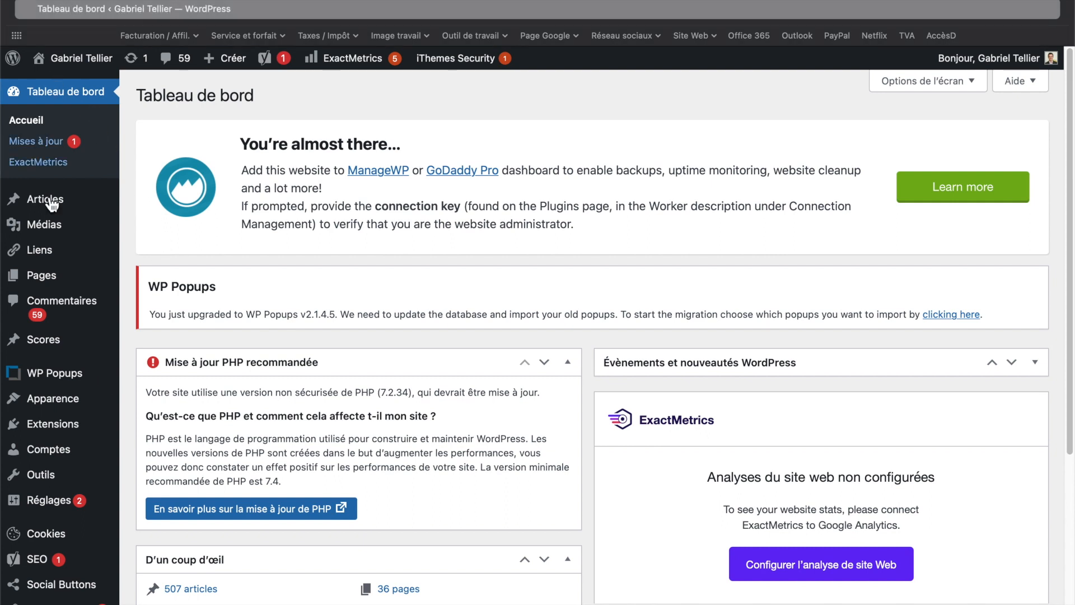
mouse_move(41, 254)
mouse_move(88, 65)
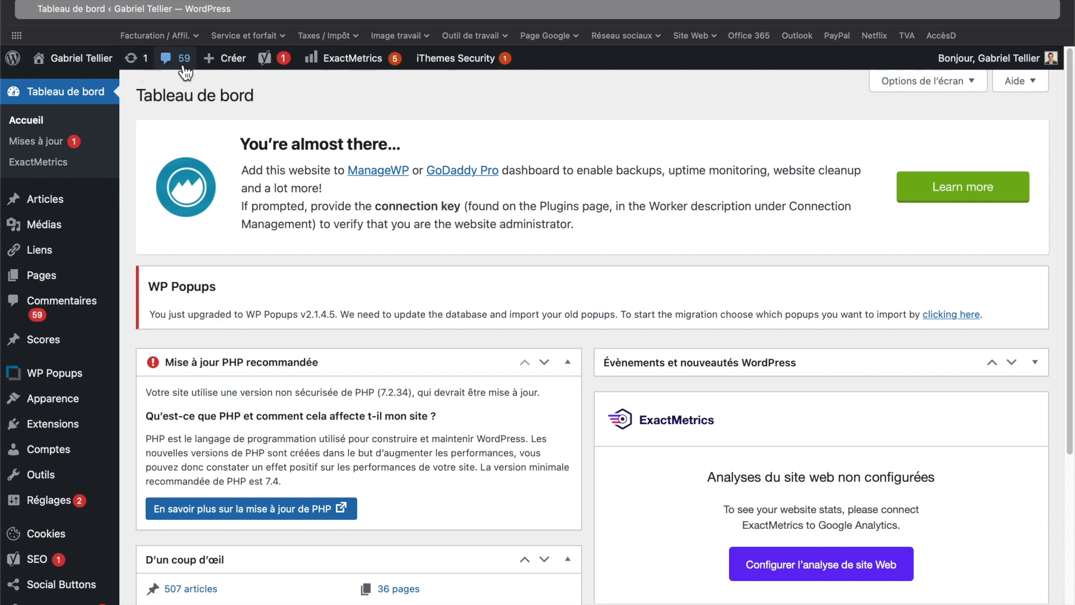
mouse_move(232, 70)
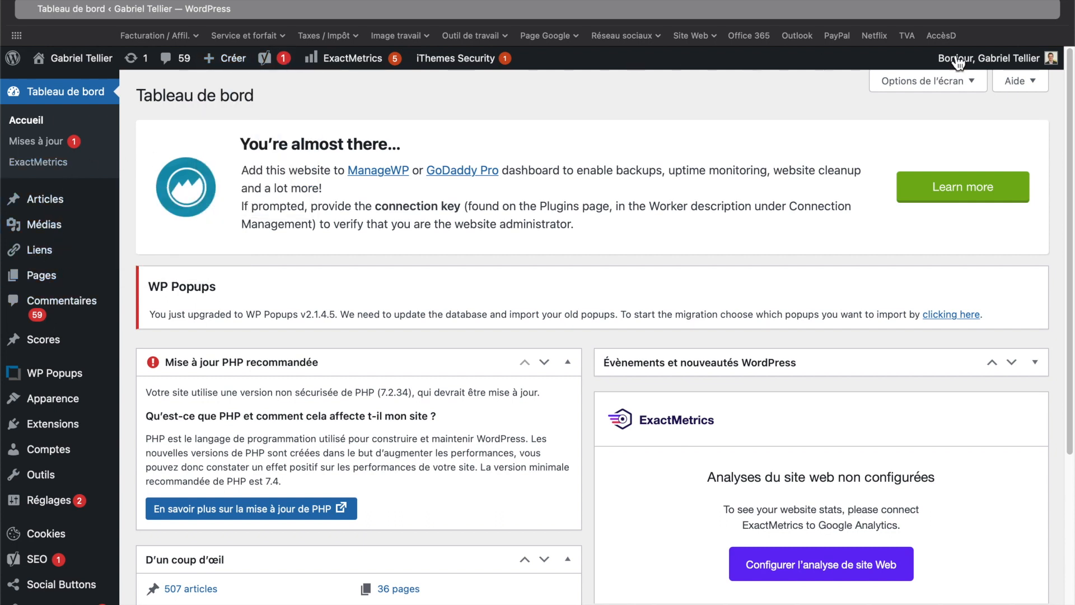
mouse_move(1030, 67)
mouse_move(60, 259)
mouse_move(62, 383)
- Review the dashboard's At a Glance and Site Health widgets
scroll(516, 308, down, 3)
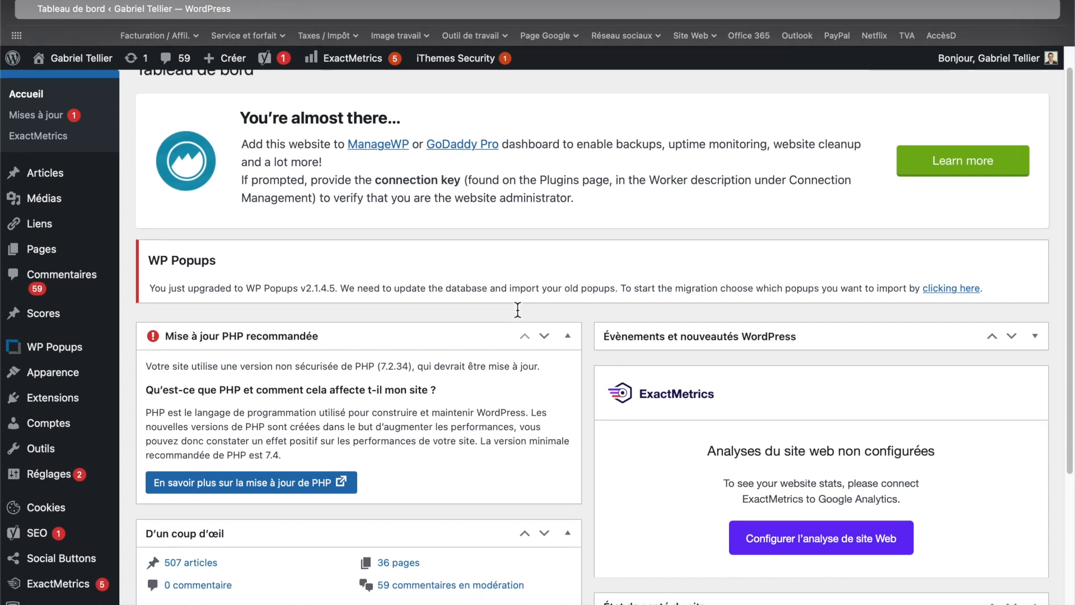
scroll(516, 308, down, 5)
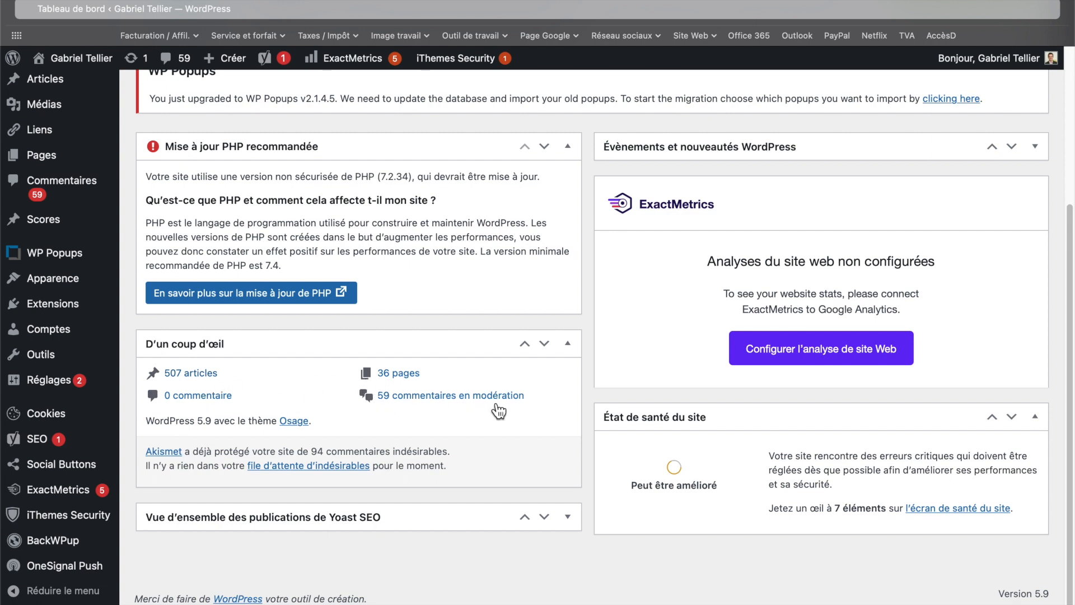
scroll(507, 370, up, 3)
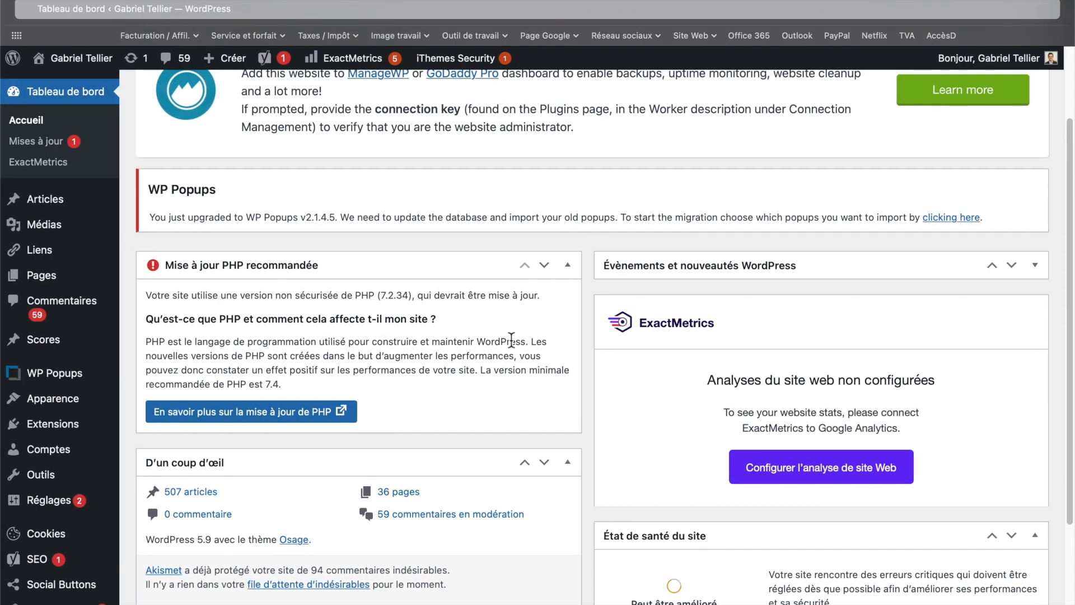
scroll(694, 384, down, 3)
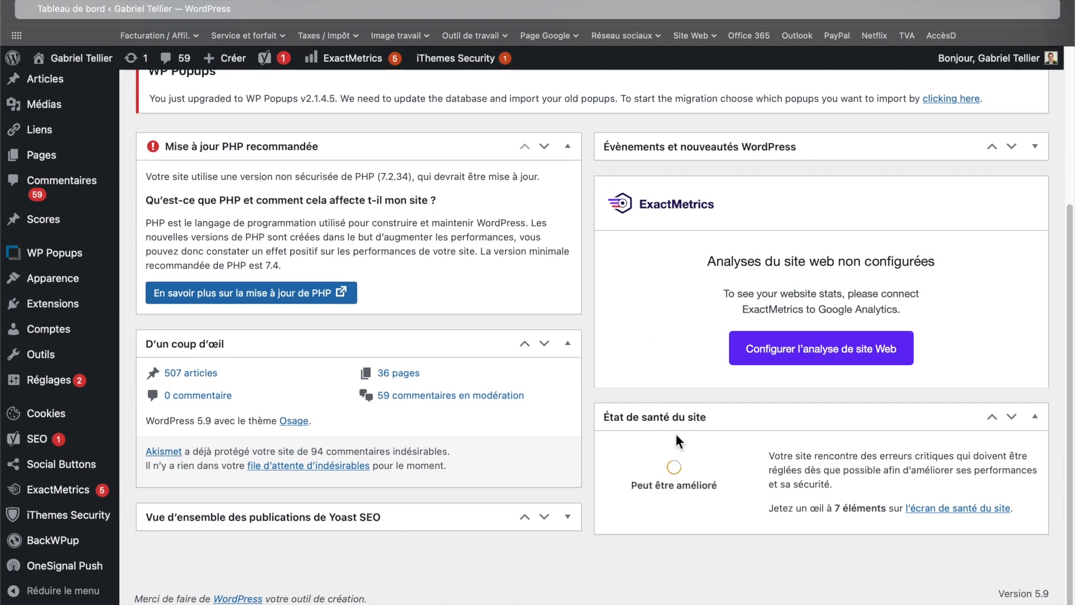
scroll(677, 433, up, 5)
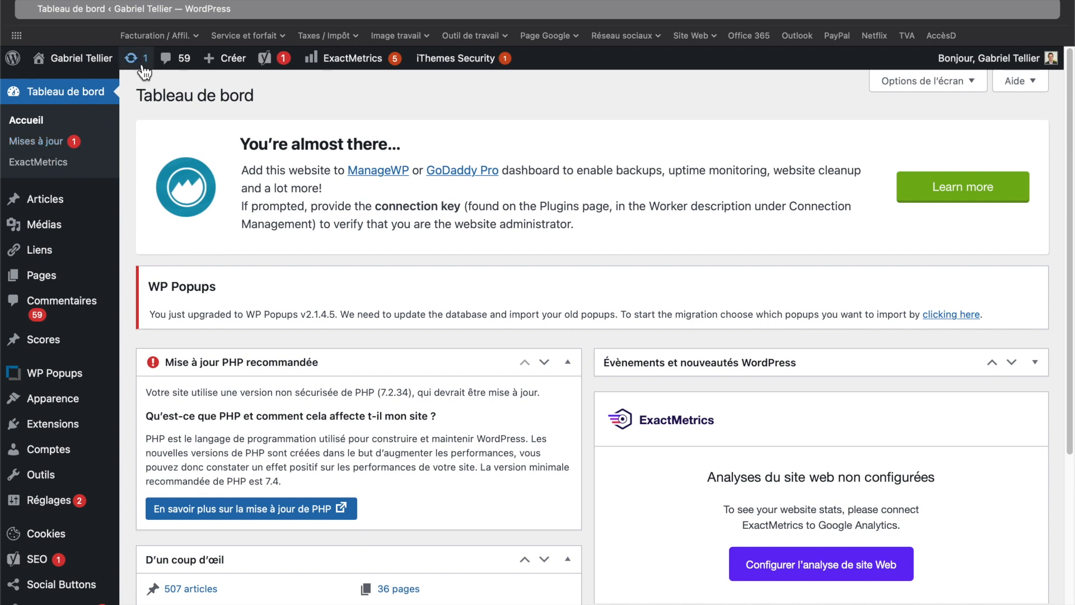
- Open the Updates page and review the WordPress core, extensions and themes update sections
click(50, 143)
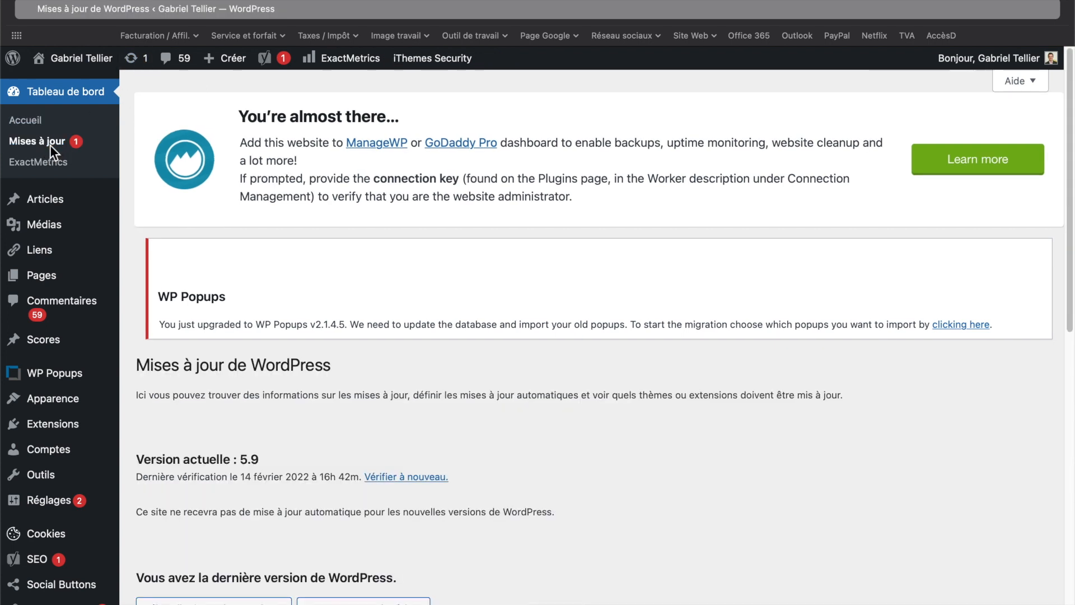
scroll(359, 194, down, 3)
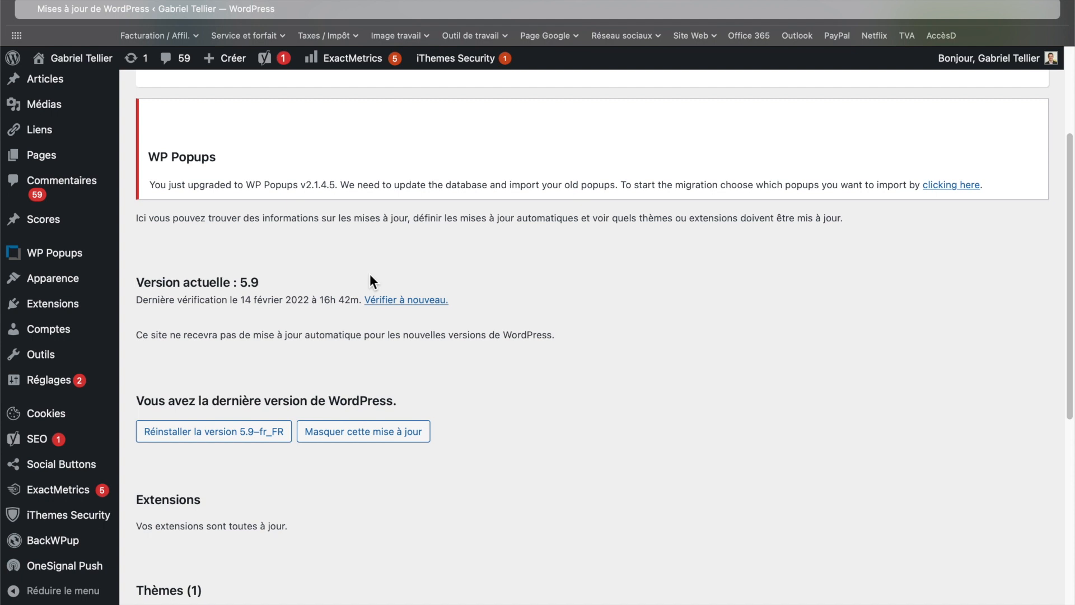
scroll(370, 275, up, 3)
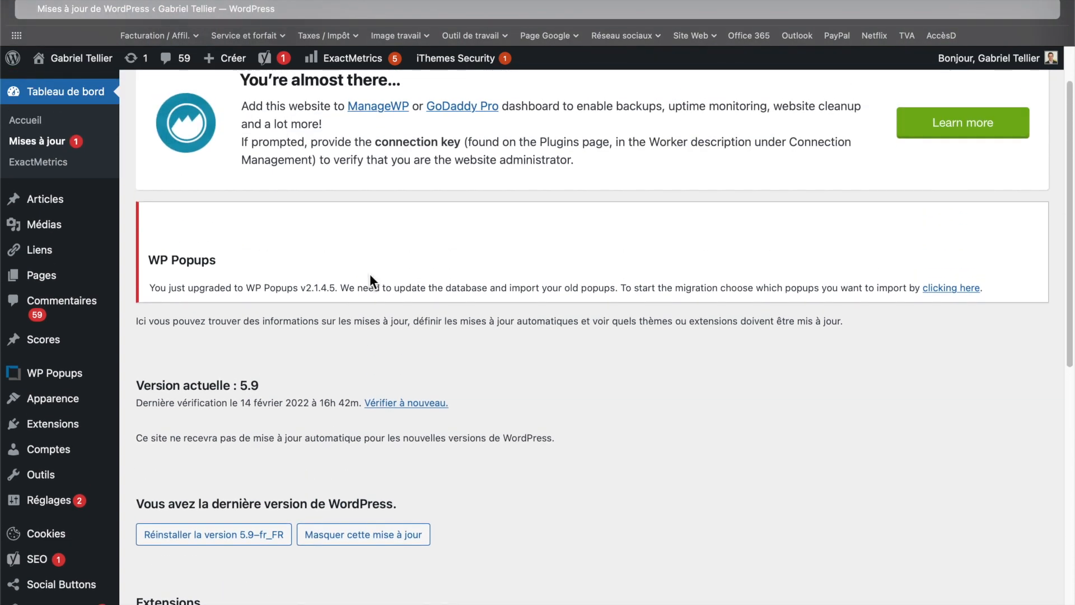
scroll(369, 280, down, 2)
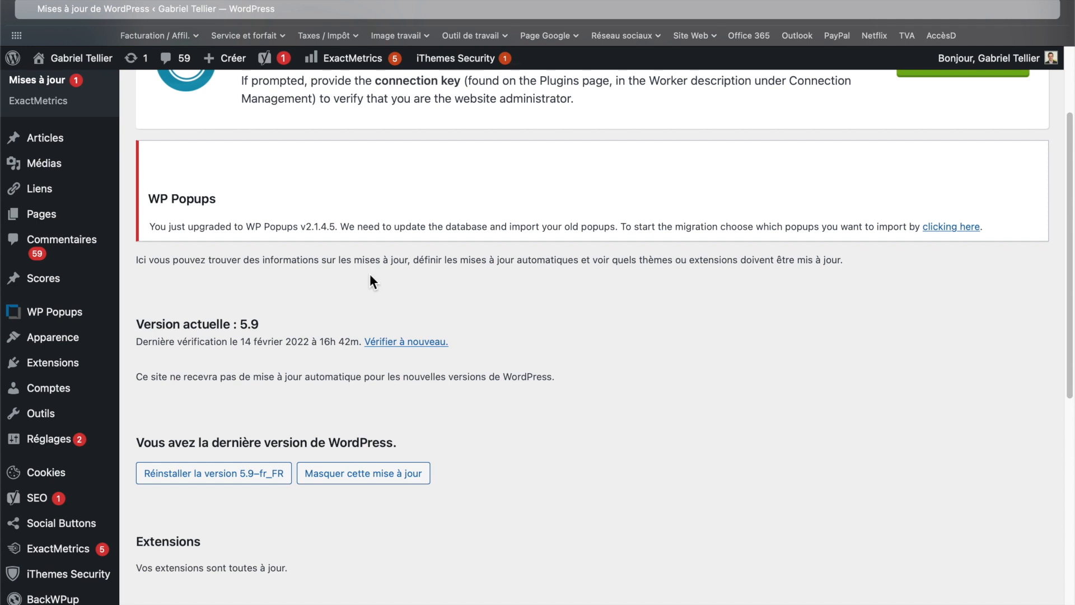
scroll(498, 342, down, 2)
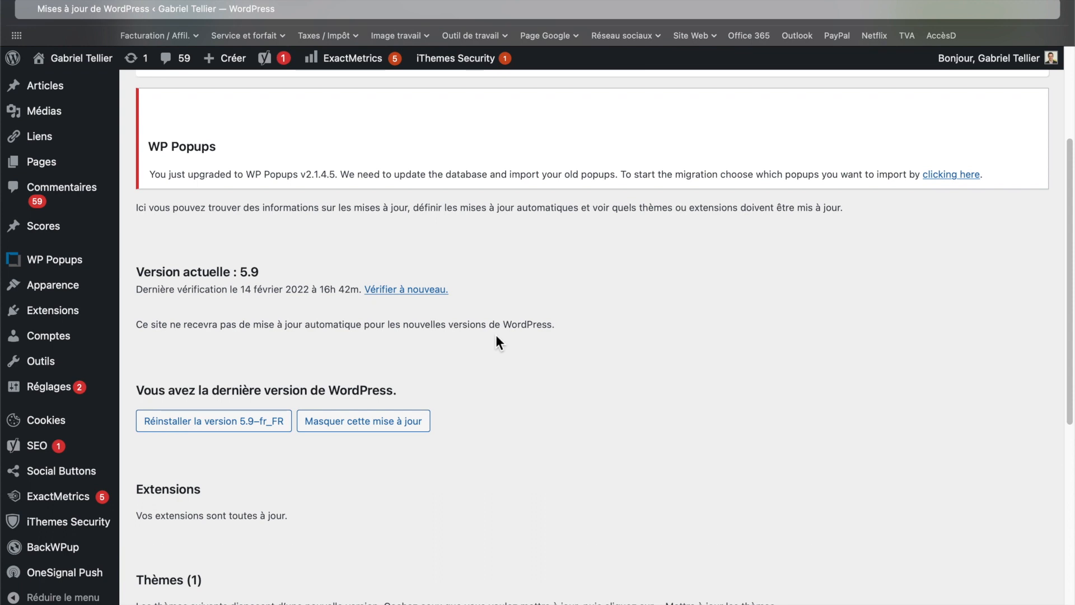
scroll(497, 338, down, 5)
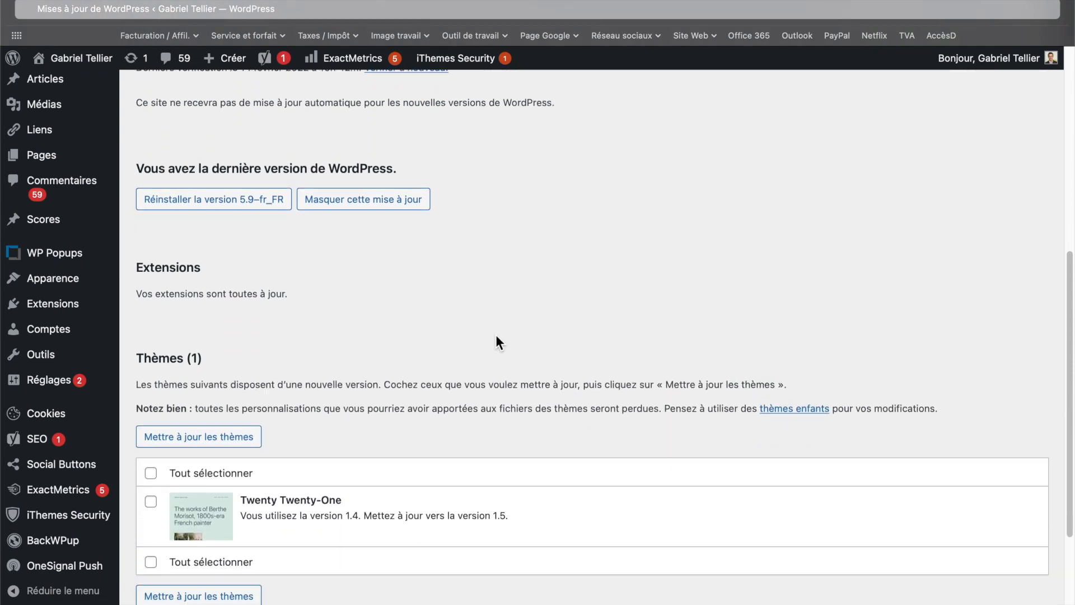
scroll(497, 337, down, 3)
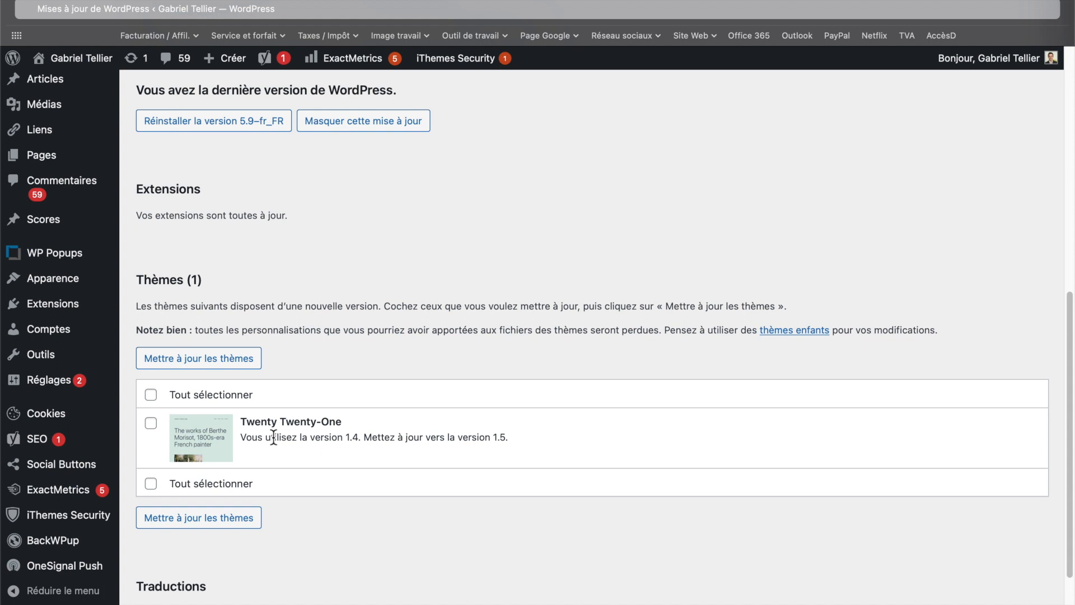
scroll(332, 281, up, 2)
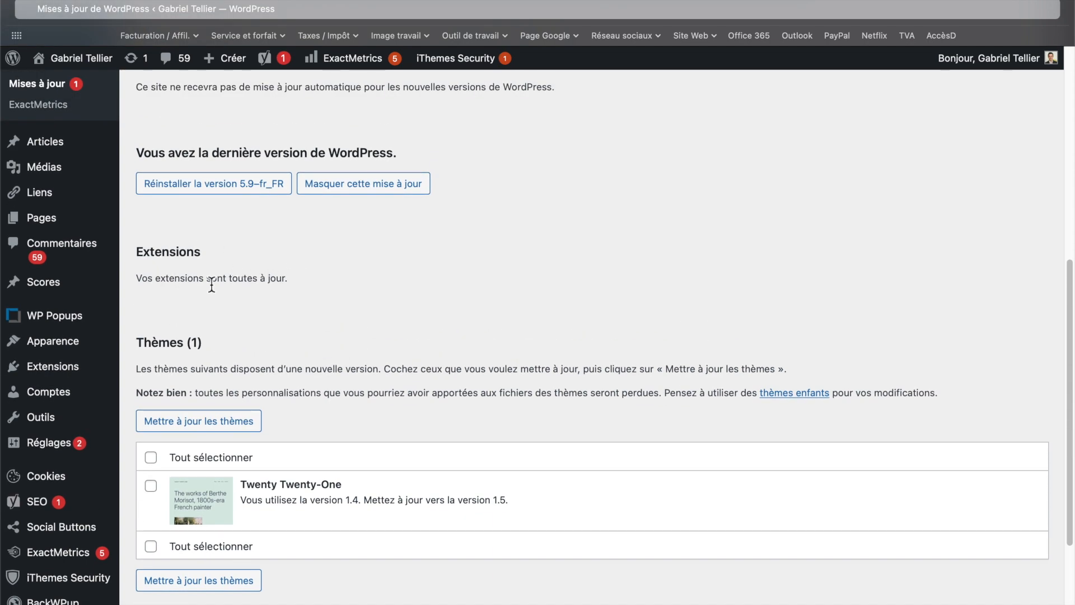
scroll(211, 282, up, 8)
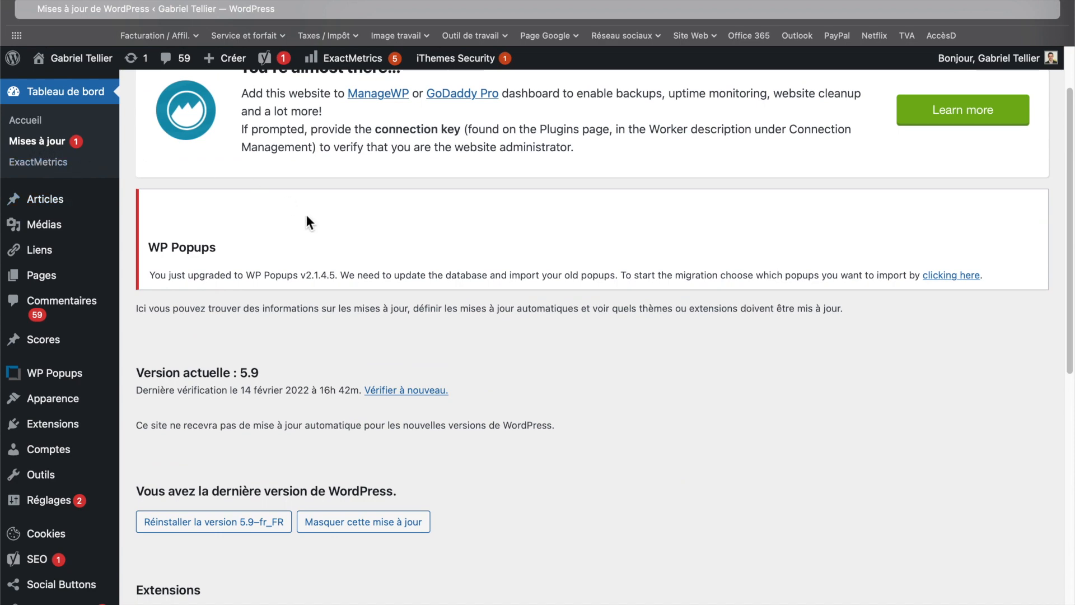
scroll(564, 312, down, 8)
scroll(564, 314, up, 1)
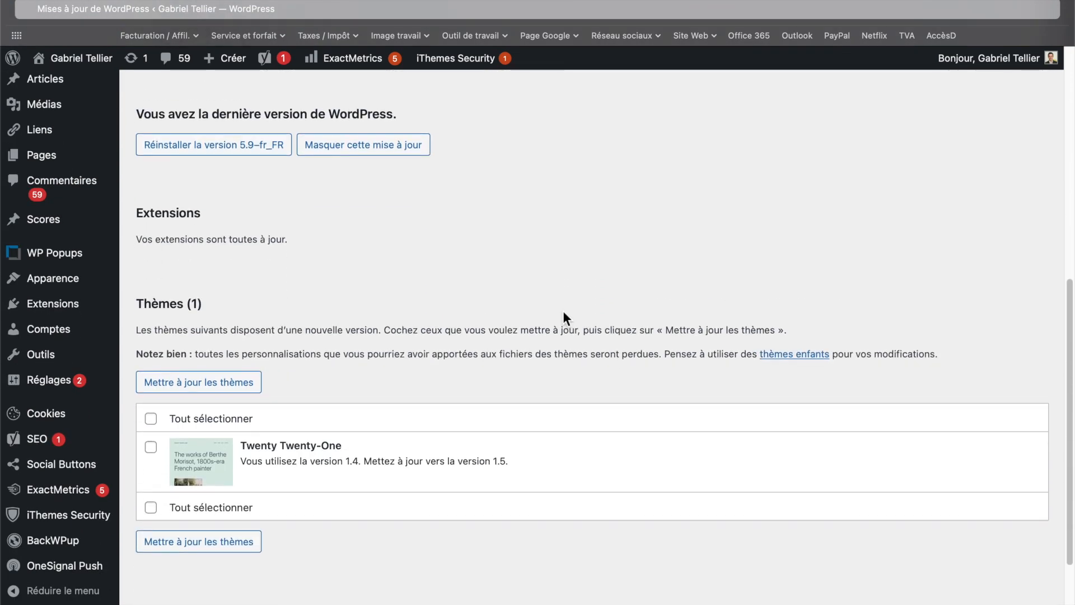
scroll(607, 229, down, 2)
scroll(607, 229, up, 4)
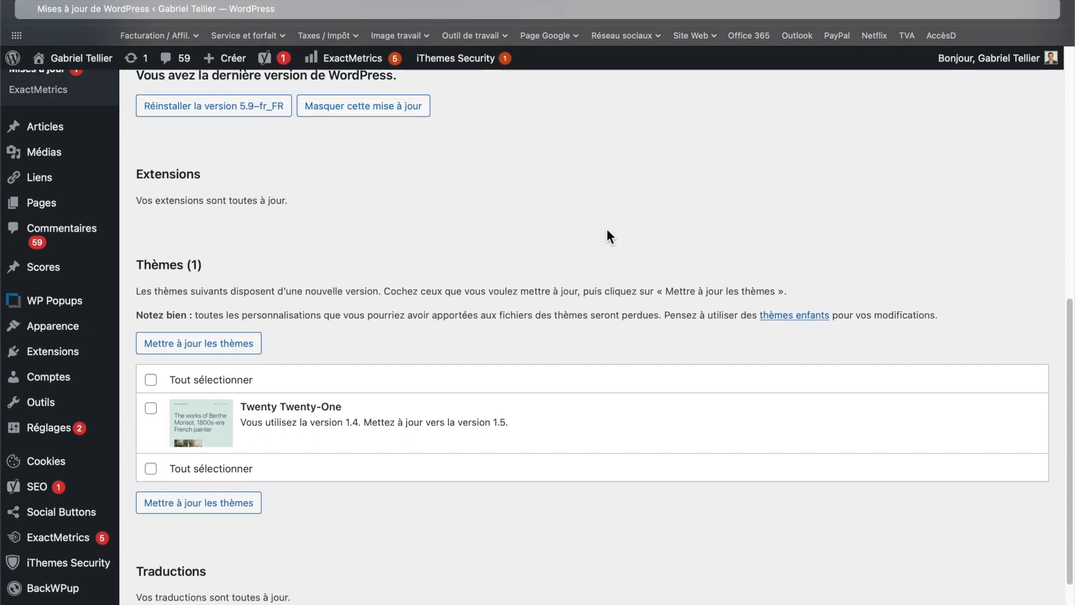
scroll(609, 235, up, 2)
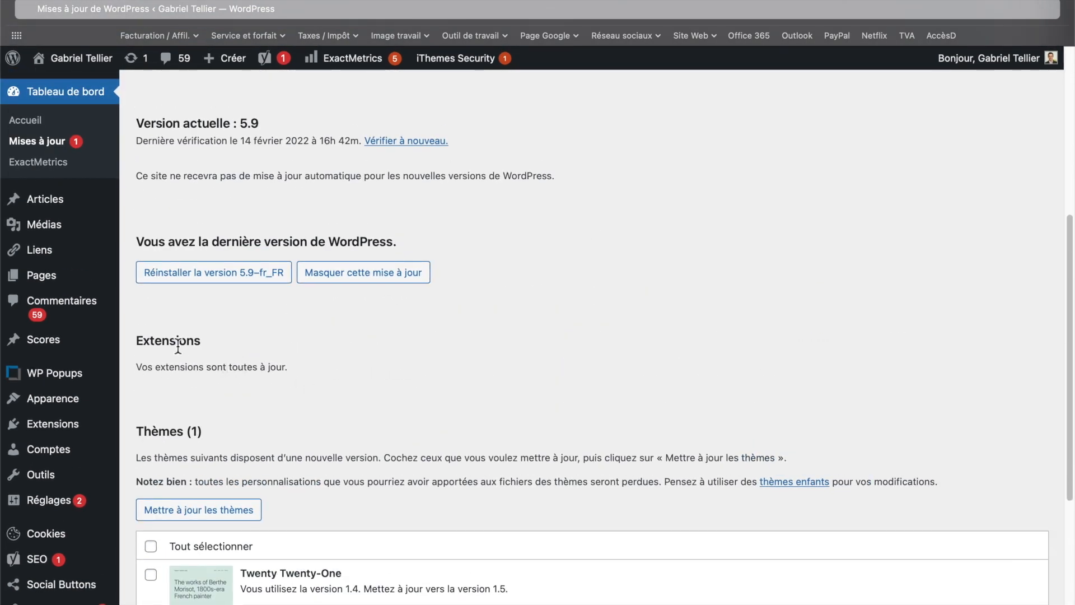
scroll(178, 346, up, 10)
- Browse the Articles, Médias, Liens and Pages submenus in the admin sidebar
mouse_move(61, 210)
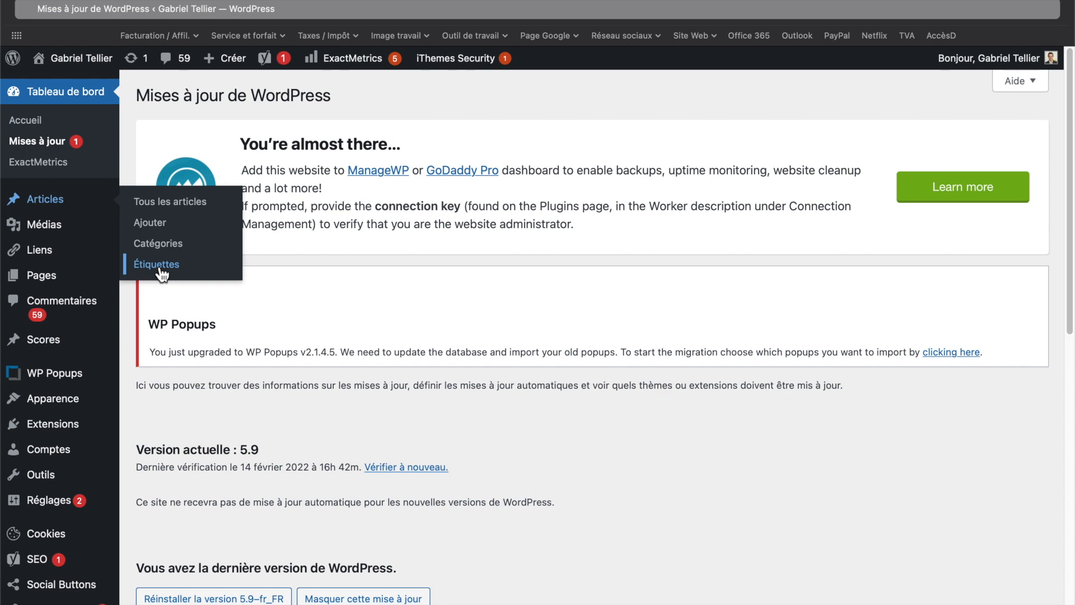
mouse_move(59, 233)
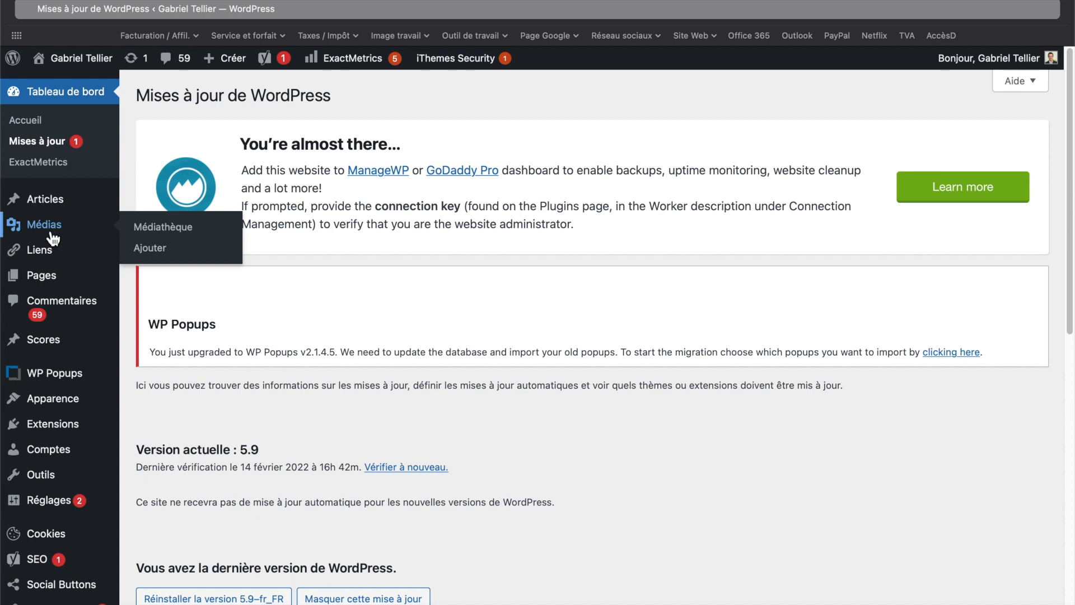
mouse_move(56, 256)
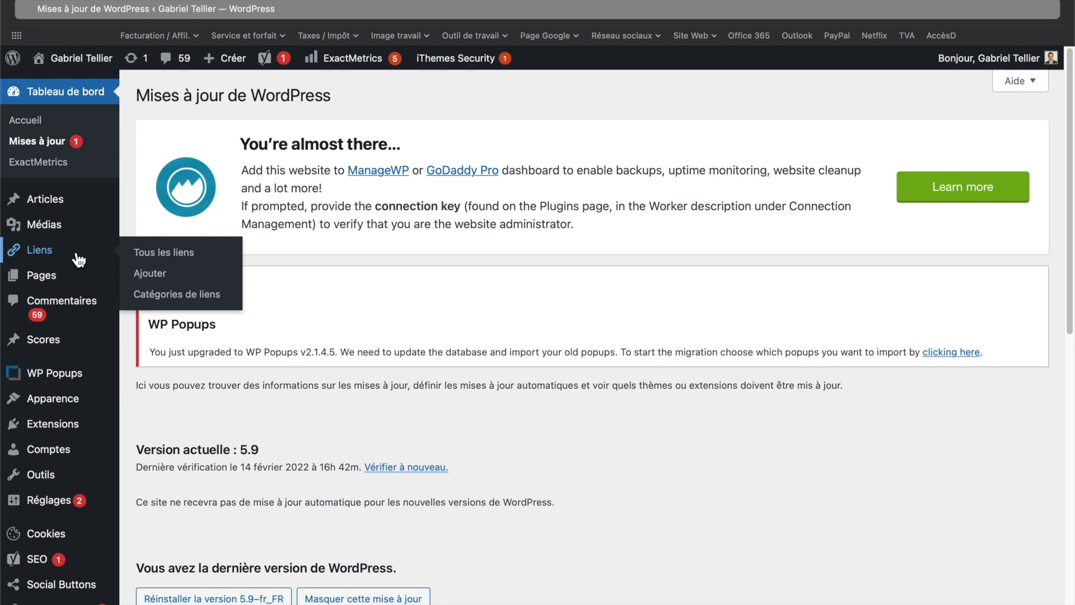
mouse_move(53, 284)
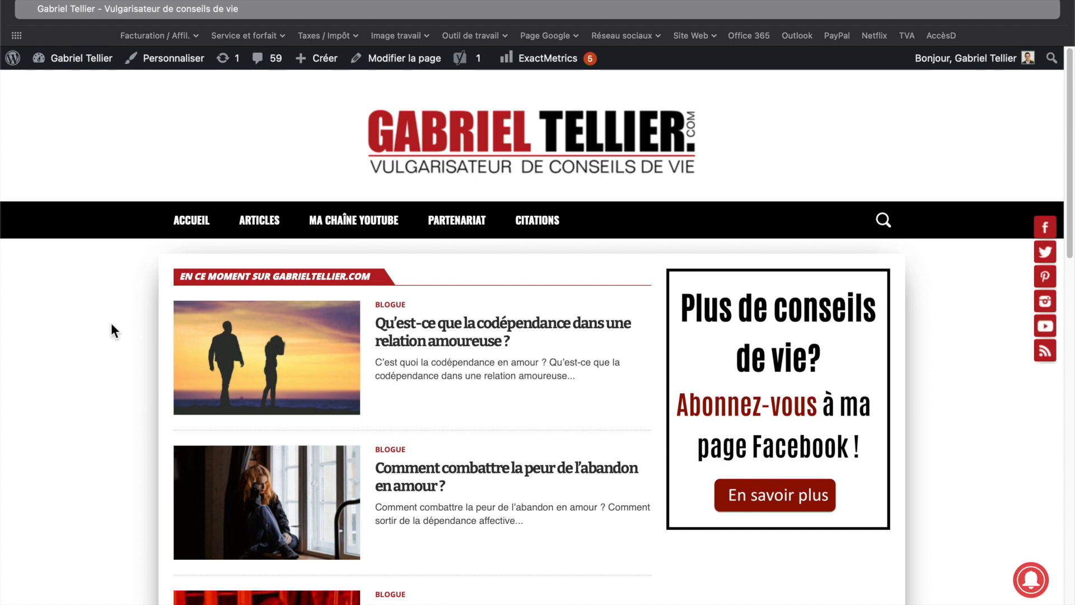
- On the public site, open the Partenariat page and read through its content
scroll(111, 324, down, 3)
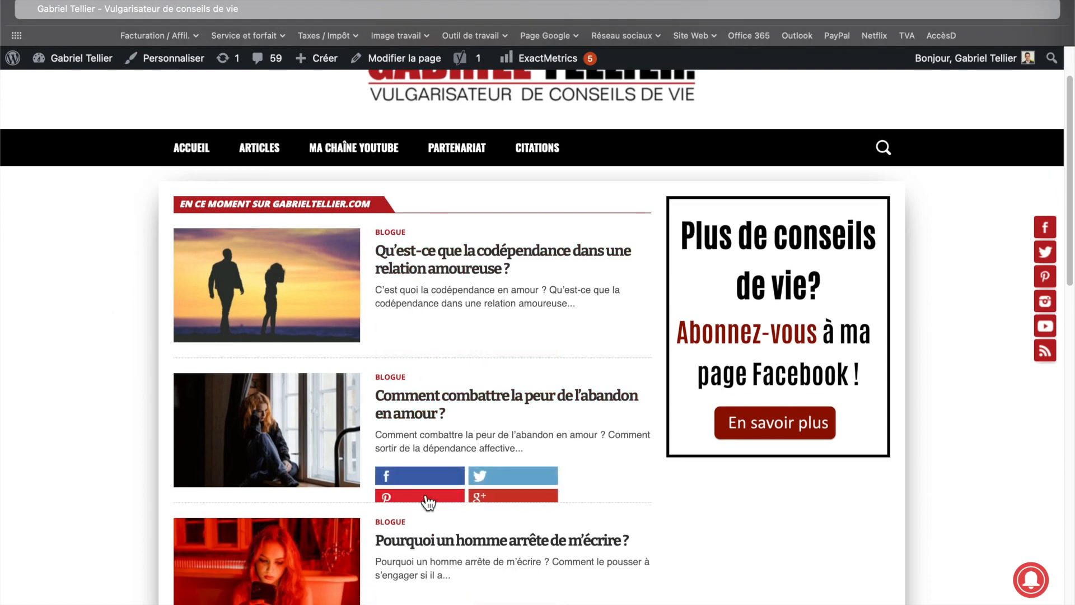
scroll(426, 499, up, 3)
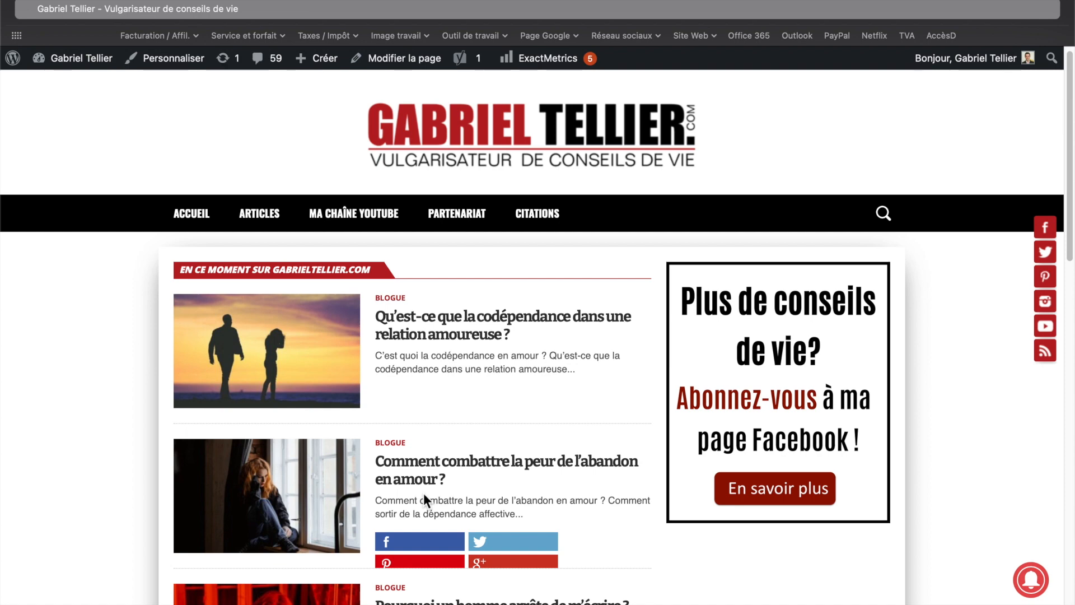
click(454, 212)
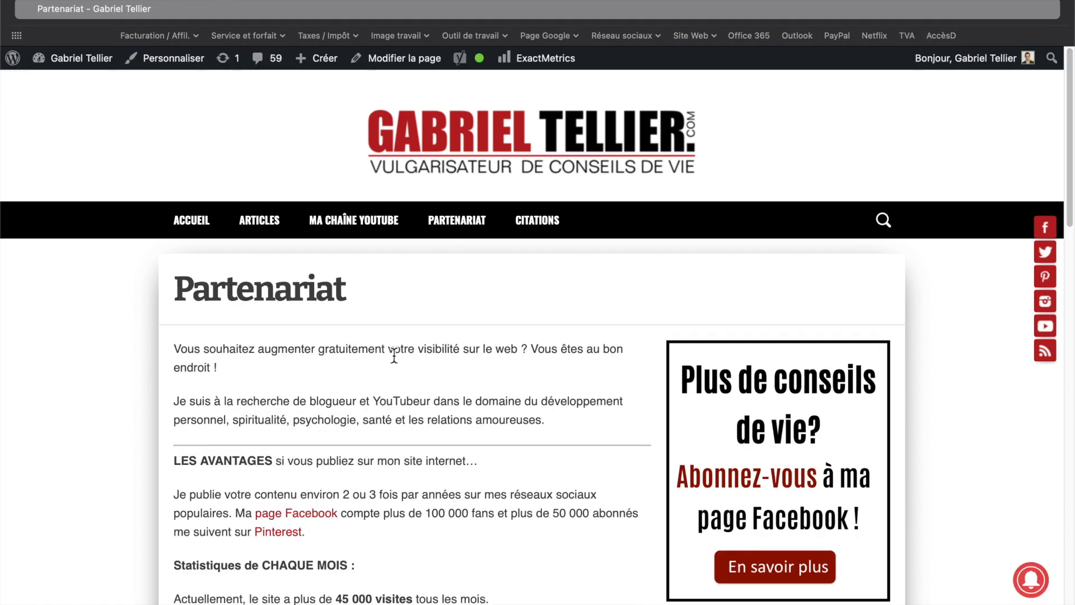
scroll(394, 356, down, 5)
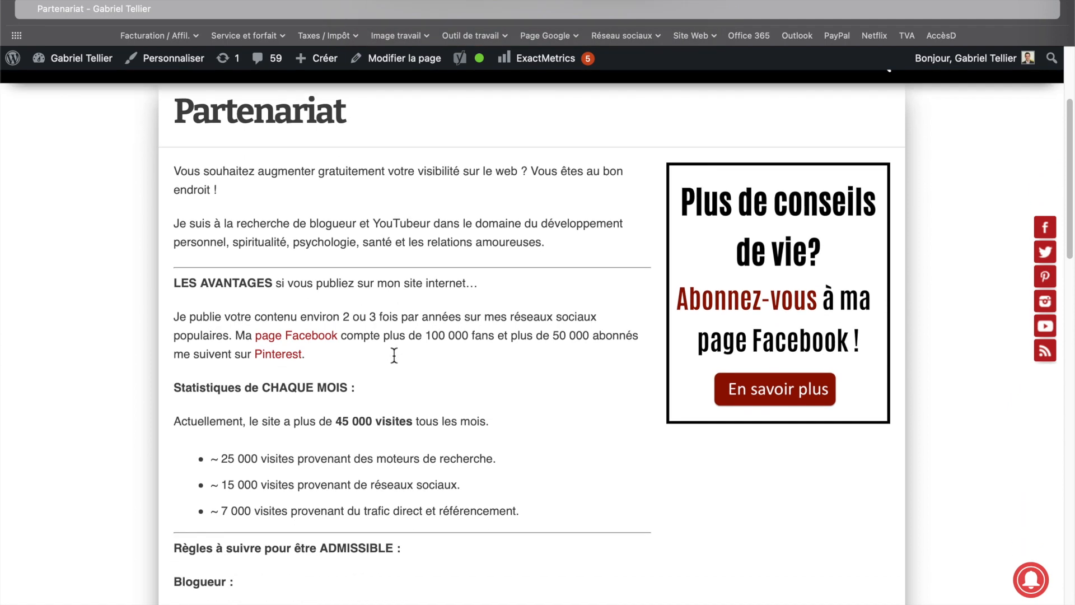
scroll(394, 354, down, 6)
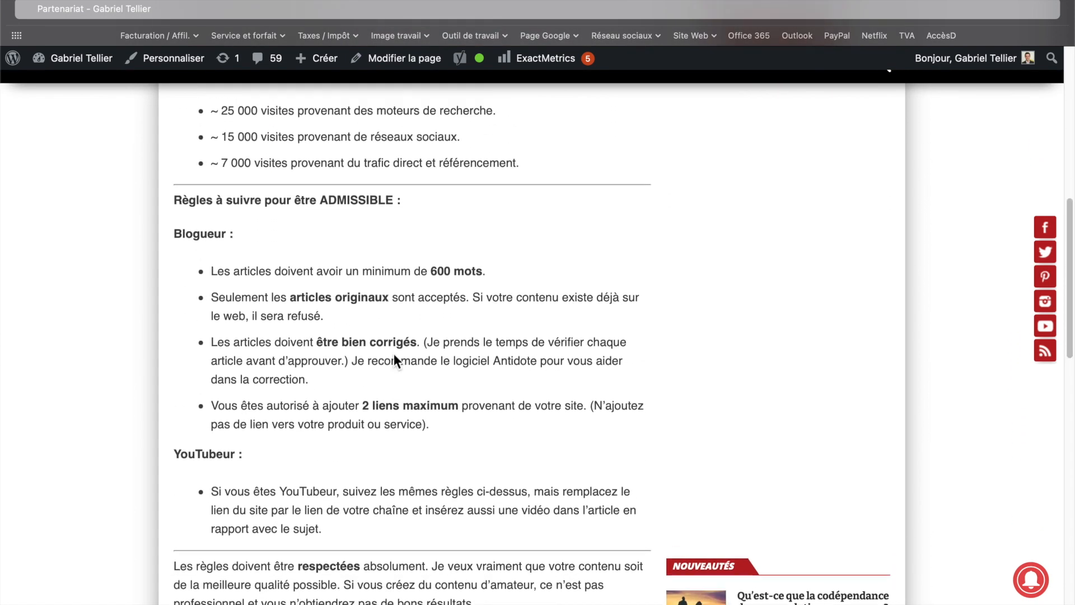
scroll(394, 353, up, 4)
scroll(394, 354, up, 6)
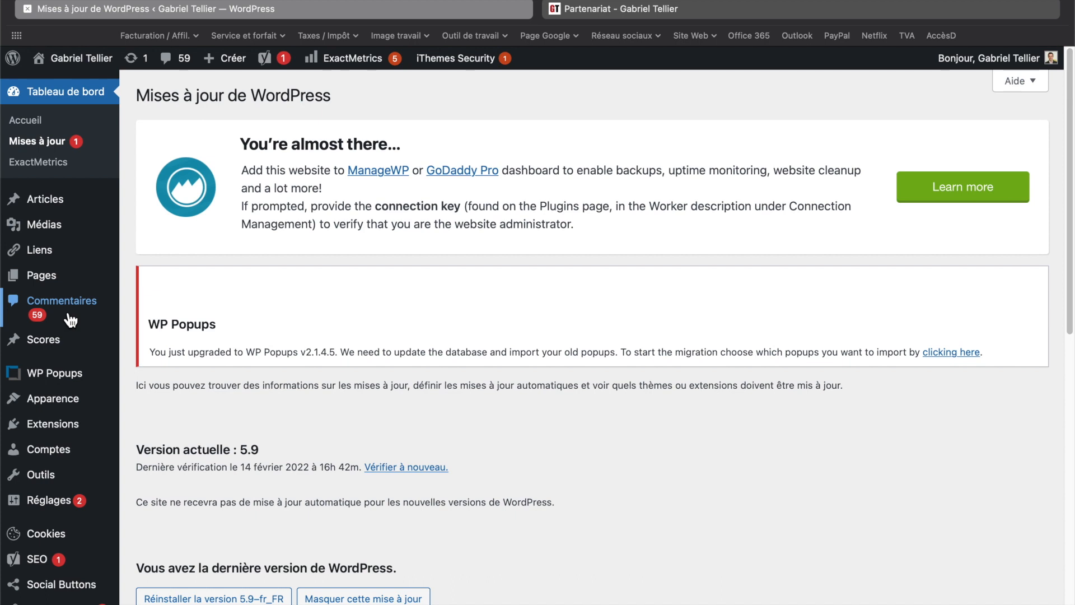
- Open the Thèmes page under Apparence in the admin sidebar
scroll(60, 408, down, 3)
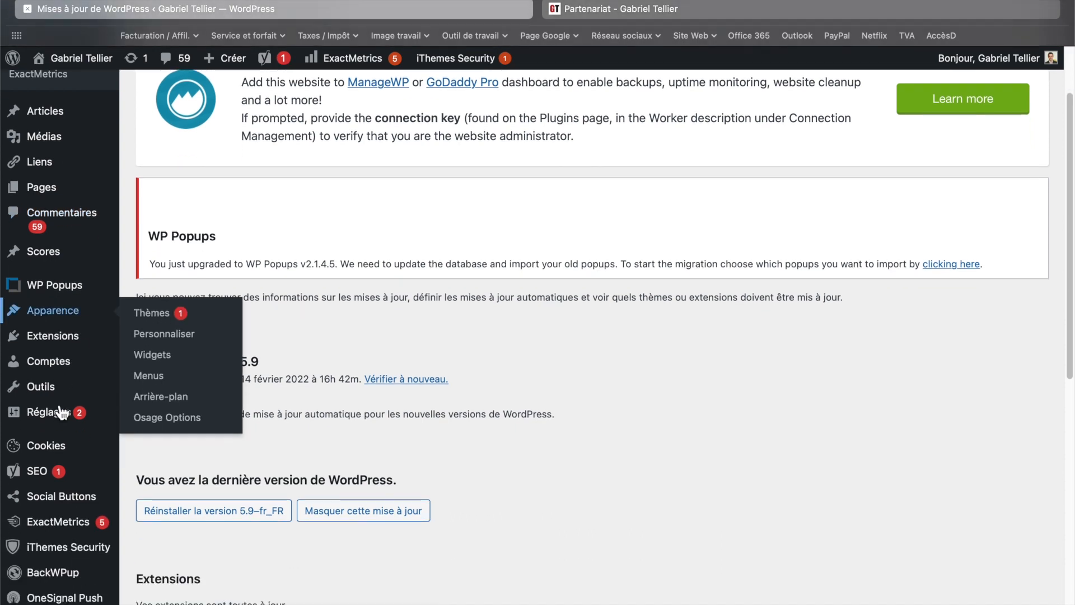
mouse_move(89, 305)
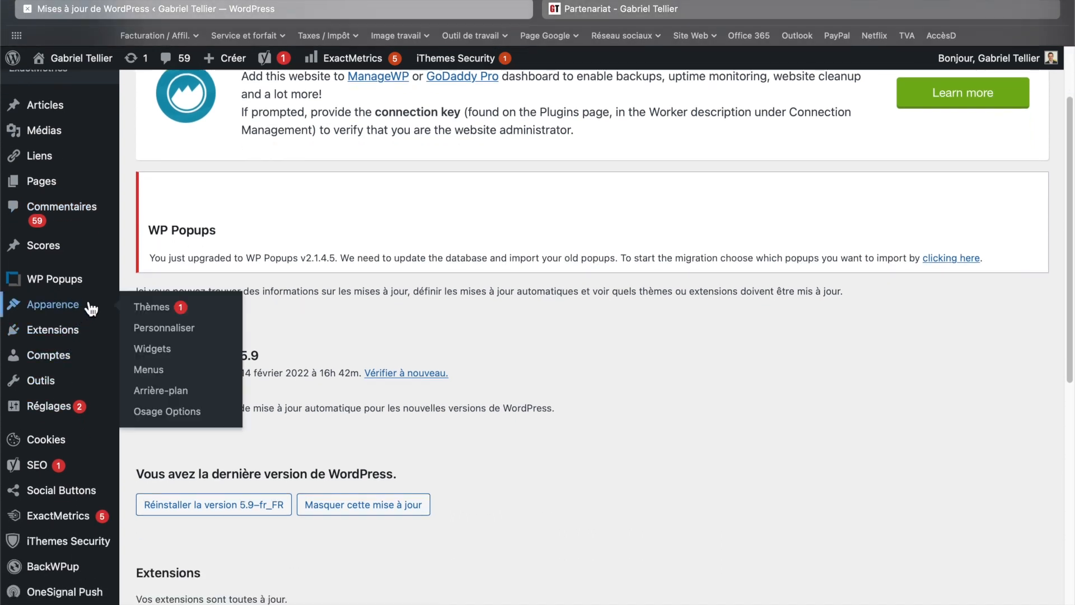
click(166, 317)
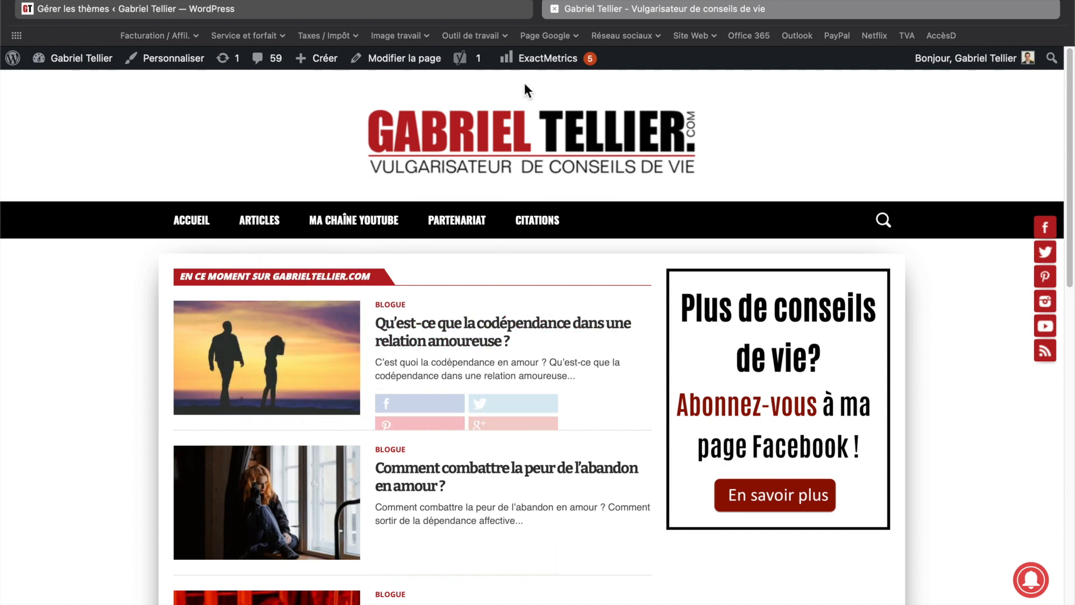
- Return to the admin tab and browse the installed themes on the Thèmes page
click(473, 9)
scroll(438, 290, down, 5)
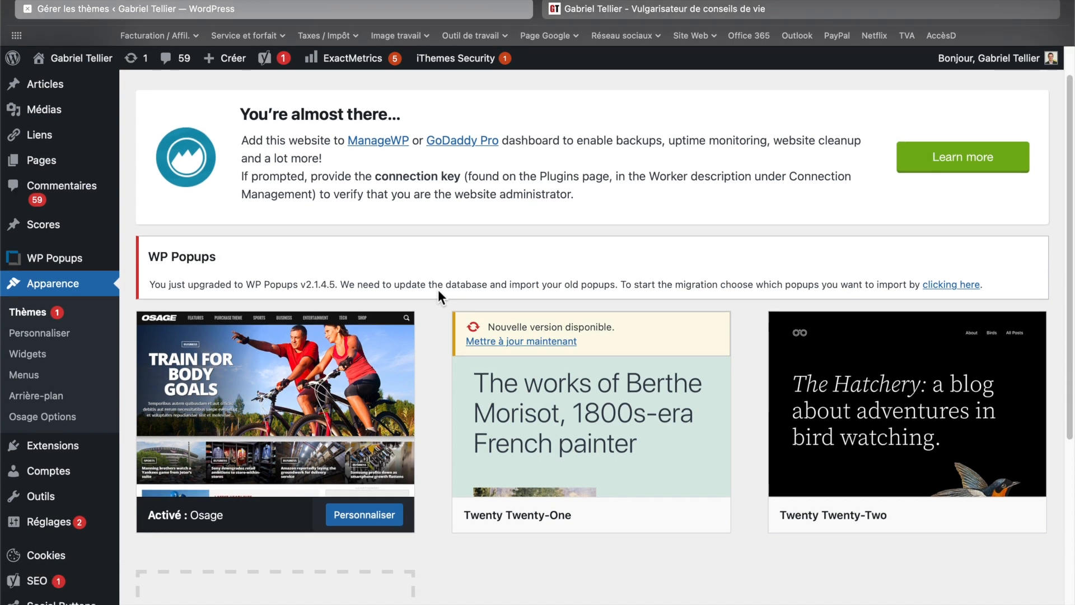
mouse_move(362, 286)
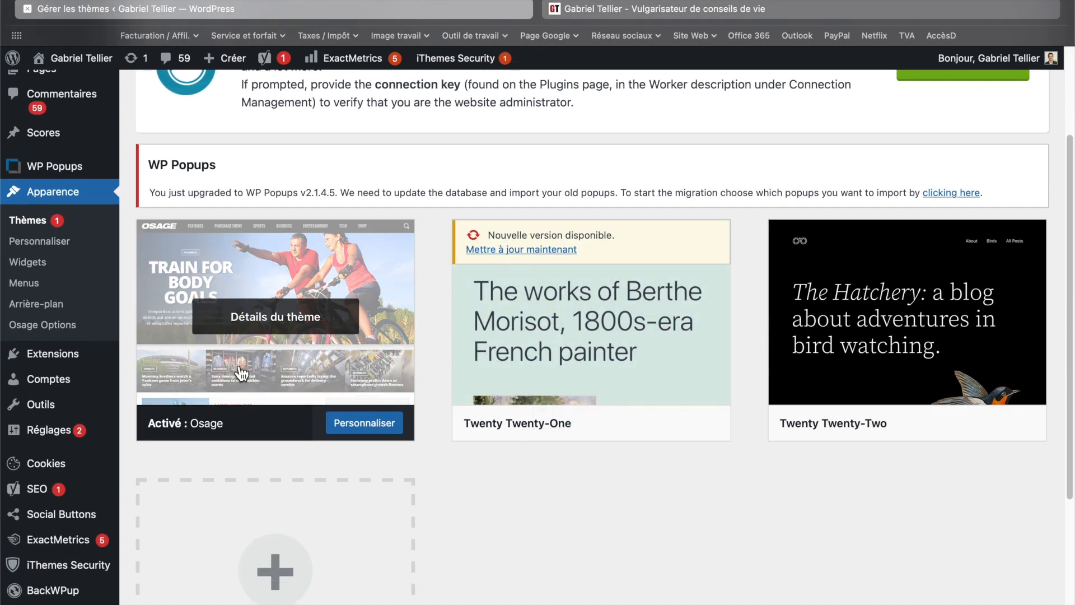
mouse_move(600, 351)
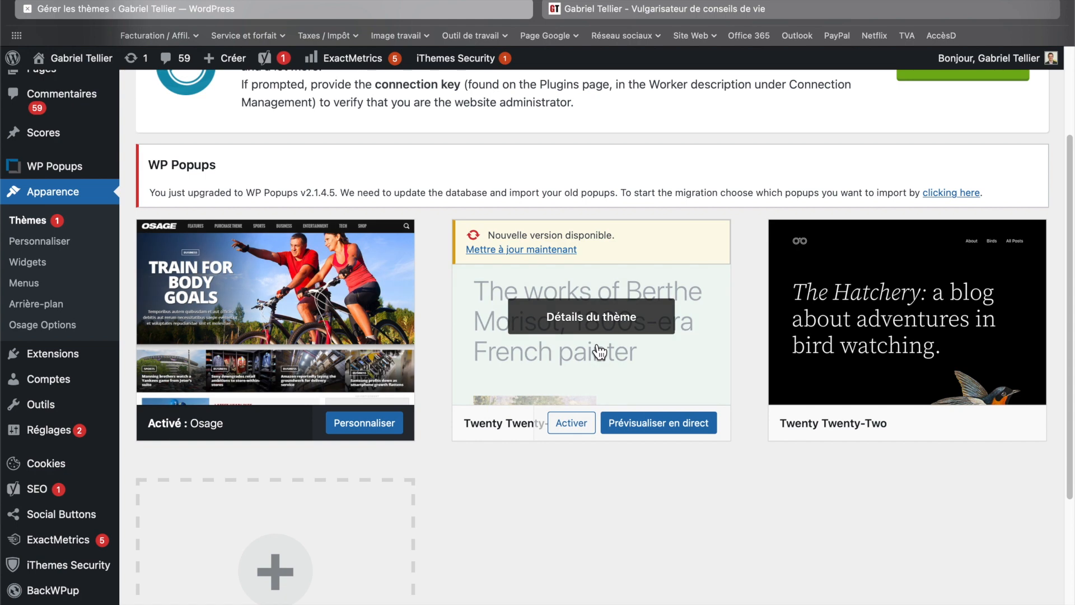
scroll(600, 351, down, 2)
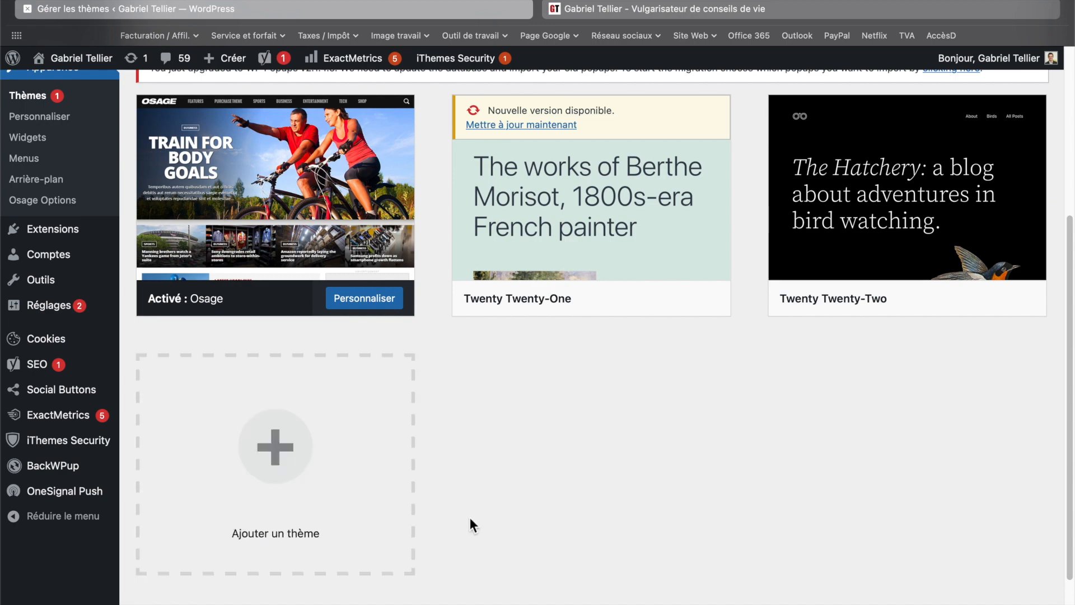
scroll(469, 517, up, 5)
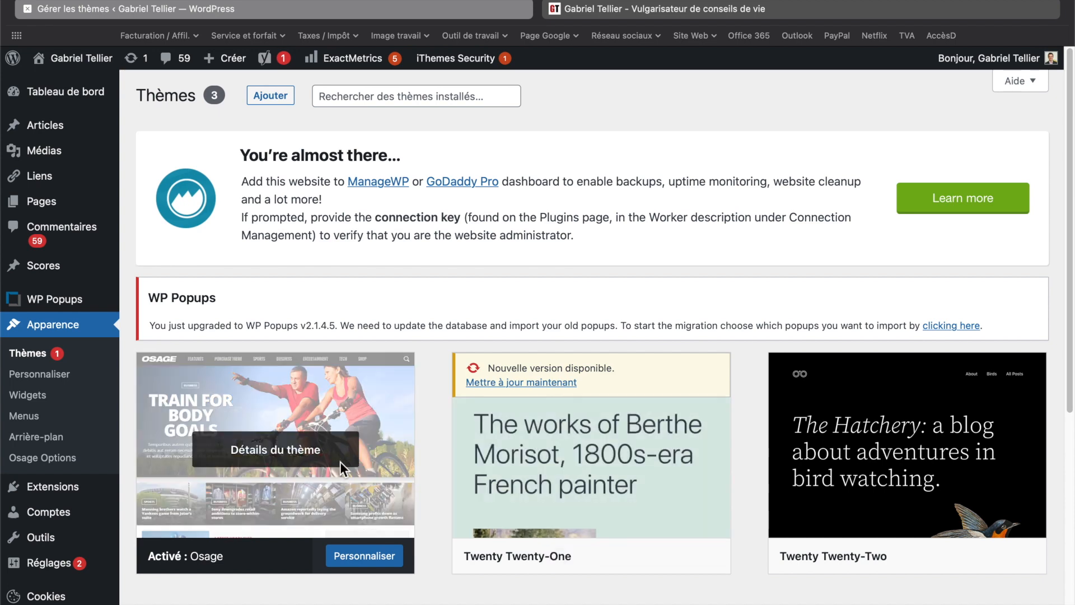
- Open the Personnaliser customizer from Apparence, look over its sections, and close it to return to Thèmes
click(79, 371)
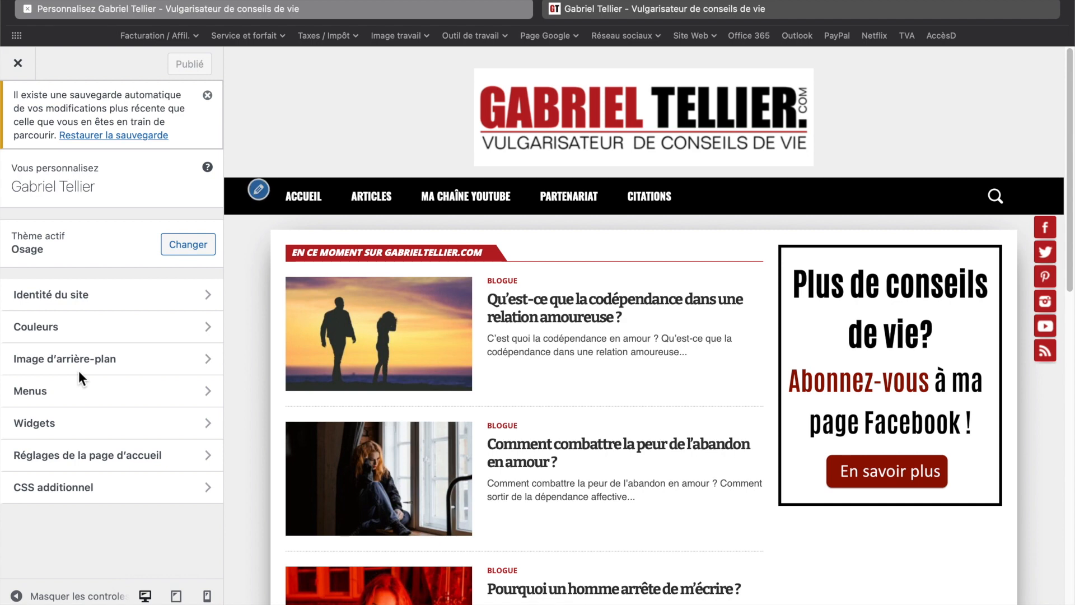
scroll(546, 200, down, 1)
mouse_move(549, 303)
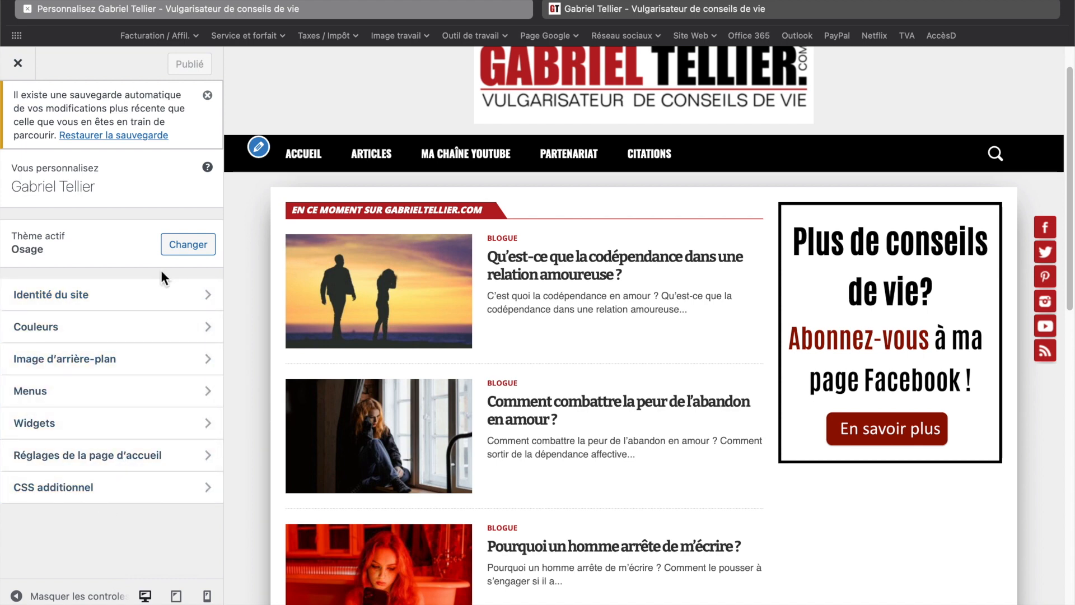
click(19, 66)
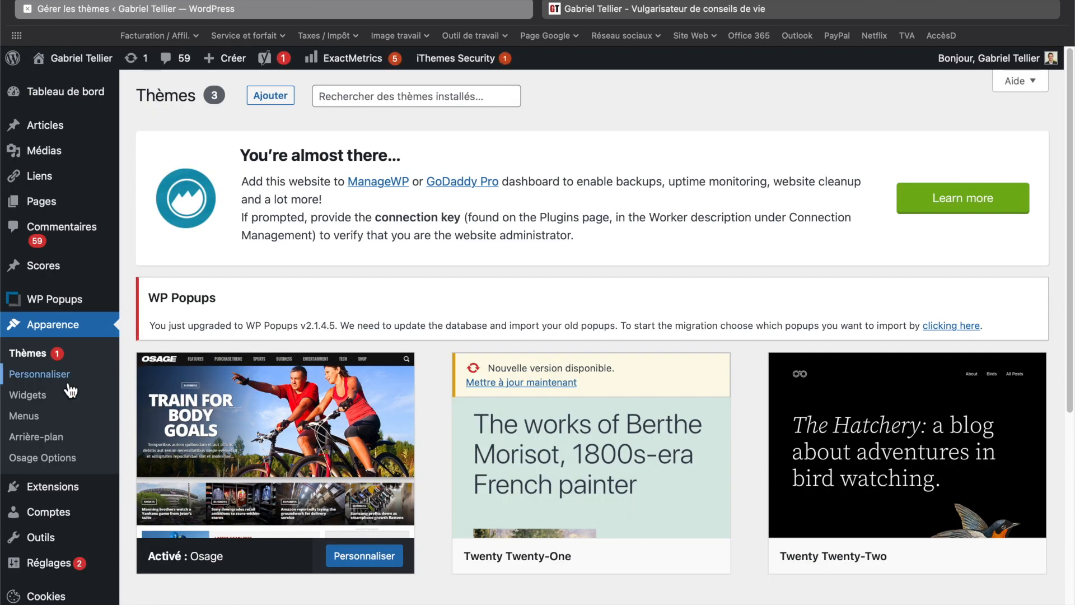
- Reopen the customizer and open the Sidebar Home Widget Area under its Widgets section
click(40, 407)
click(47, 419)
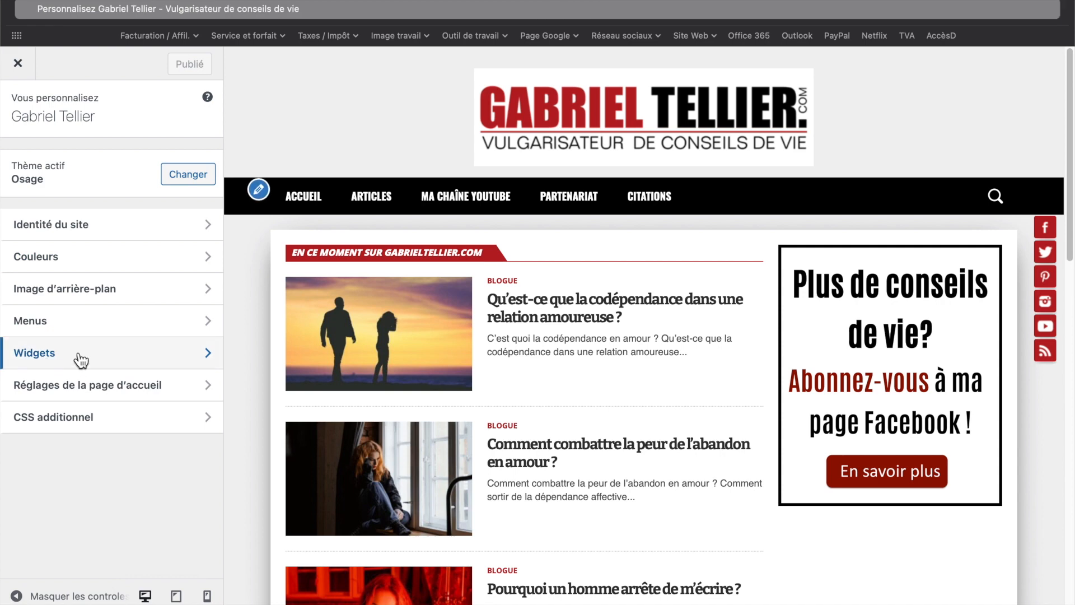
click(64, 361)
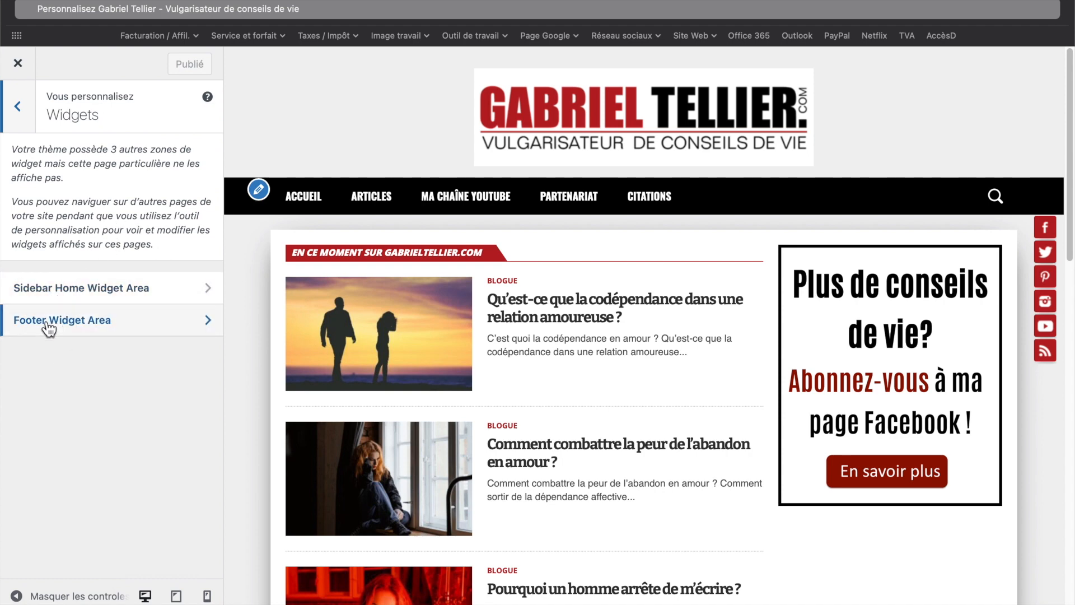
click(57, 302)
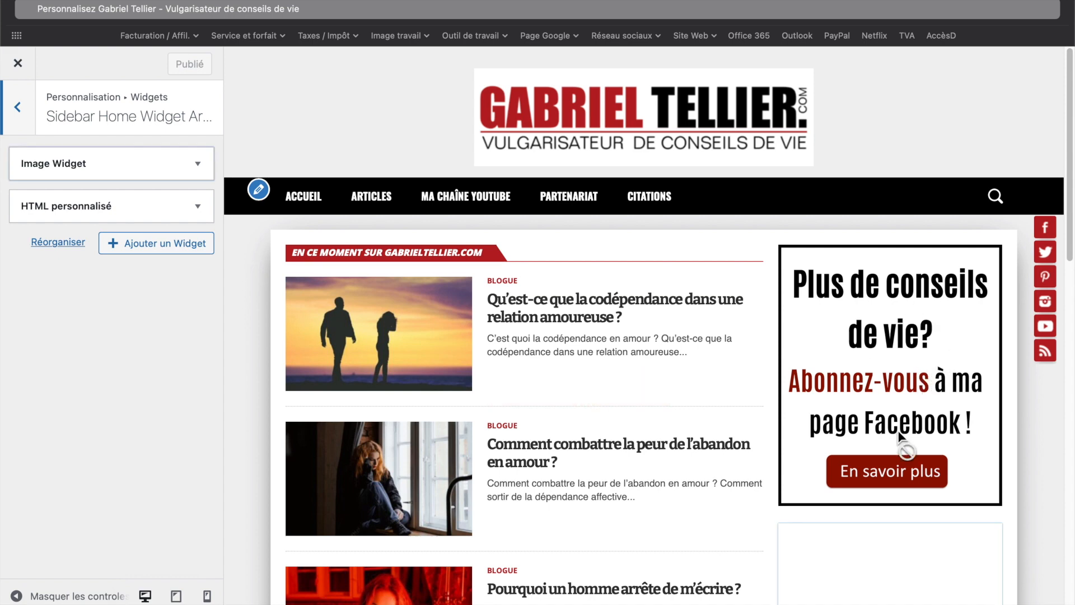
scroll(899, 369, down, 1)
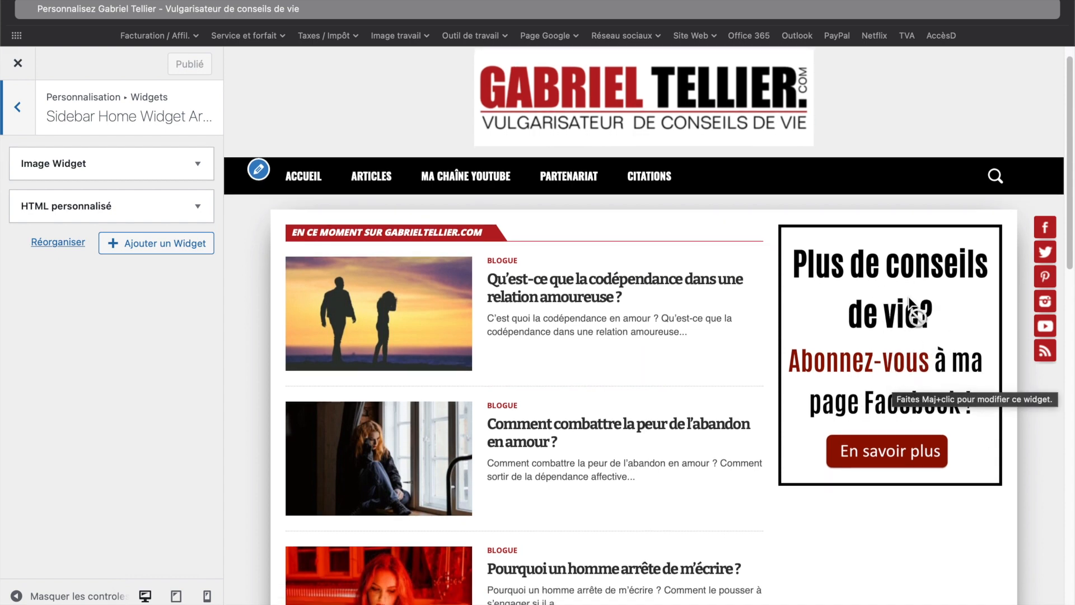
- Expand and inspect the Image Widget and HTML personnalisé widget settings in the Sidebar Home Widget Area
click(84, 168)
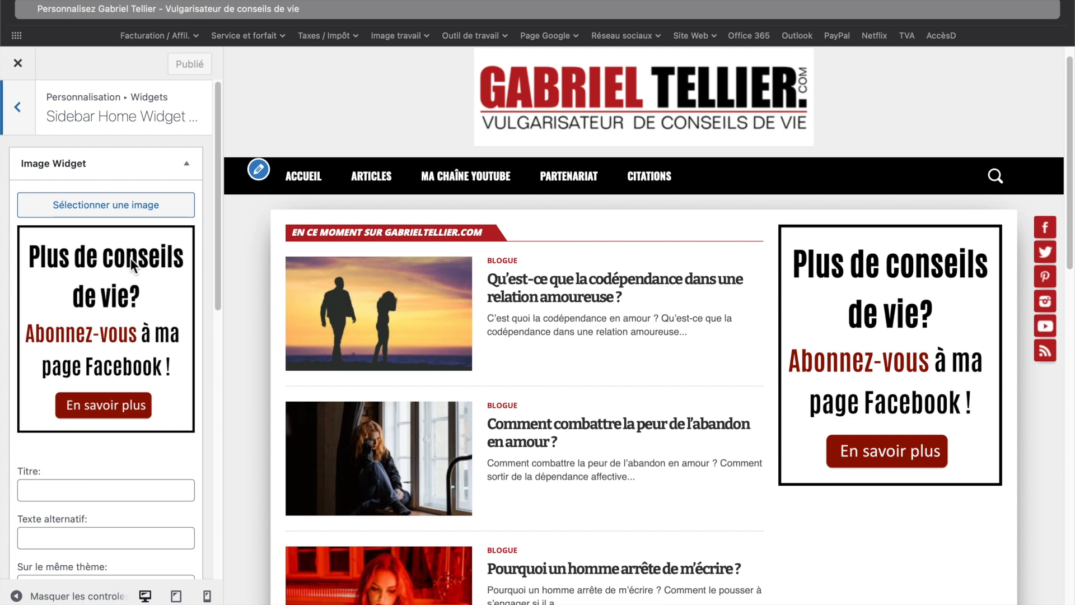
scroll(112, 302, down, 5)
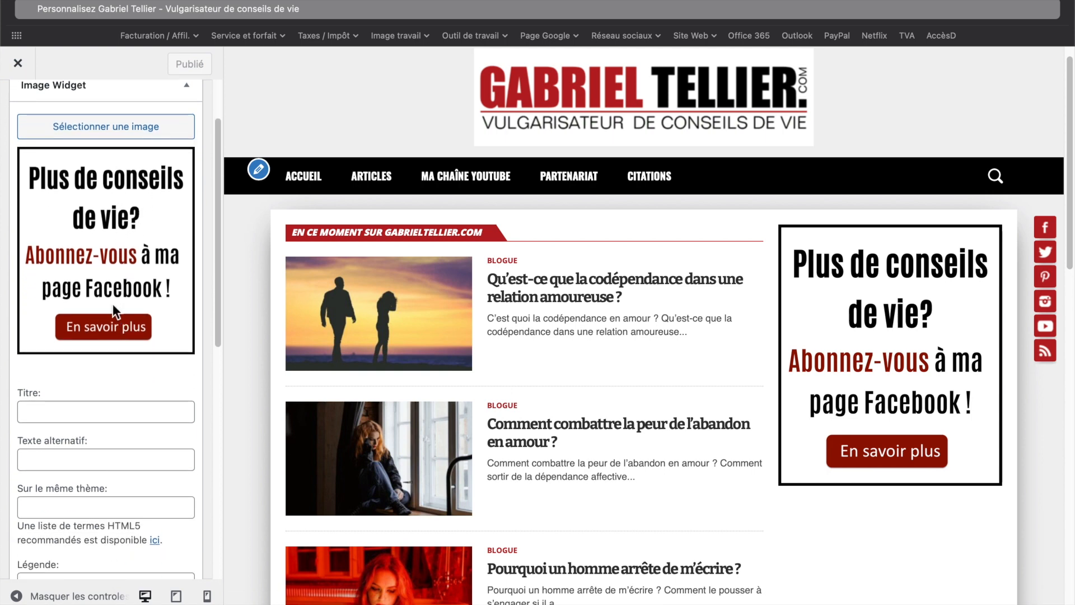
scroll(58, 351, down, 6)
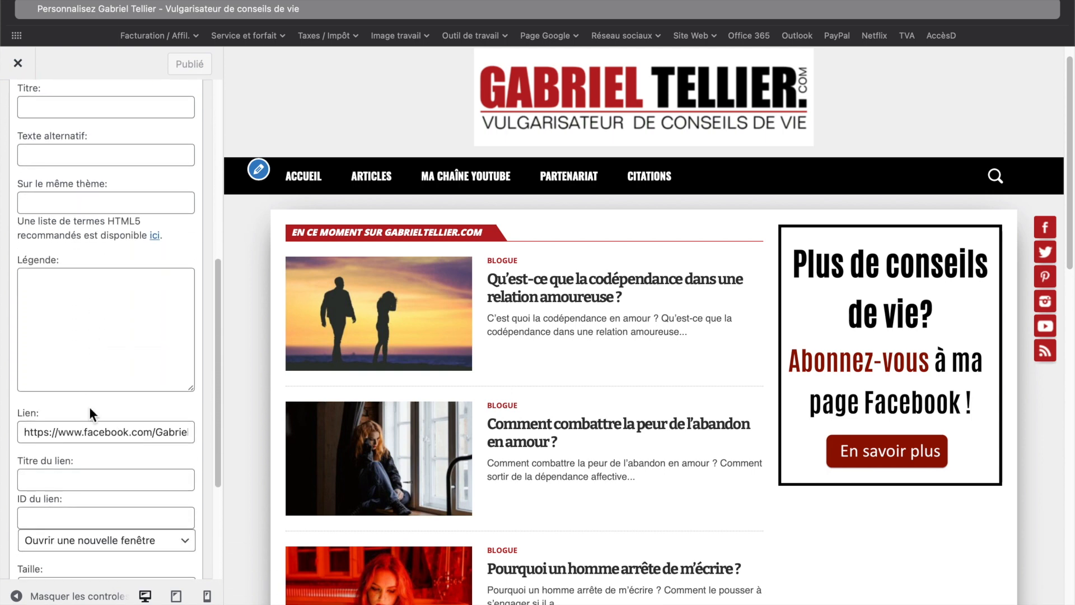
scroll(102, 437, down, 3)
scroll(82, 472, up, 7)
scroll(120, 361, up, 5)
click(141, 230)
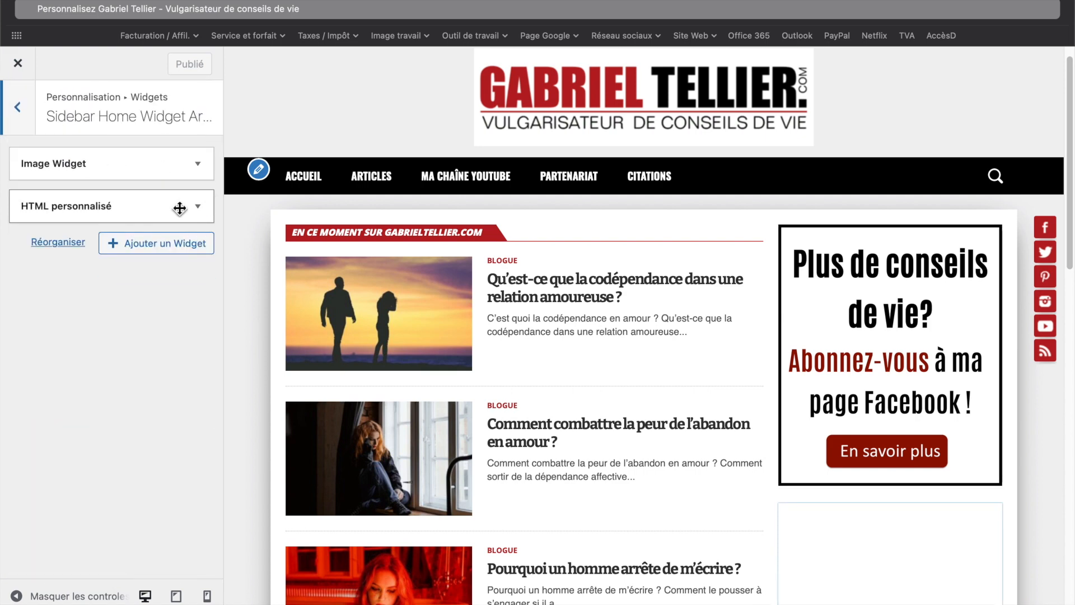
click(85, 209)
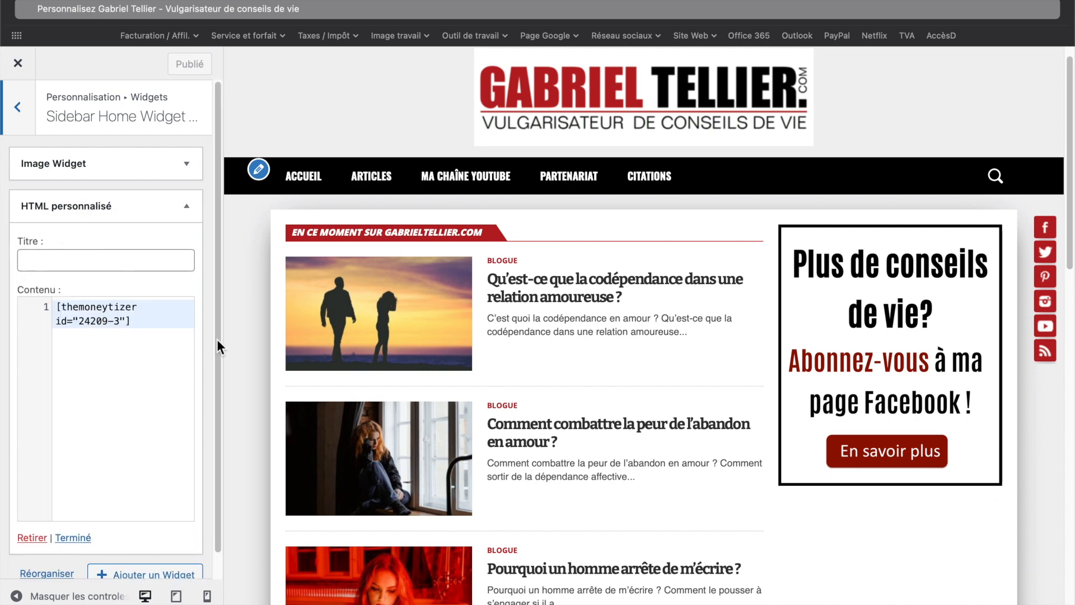
click(110, 209)
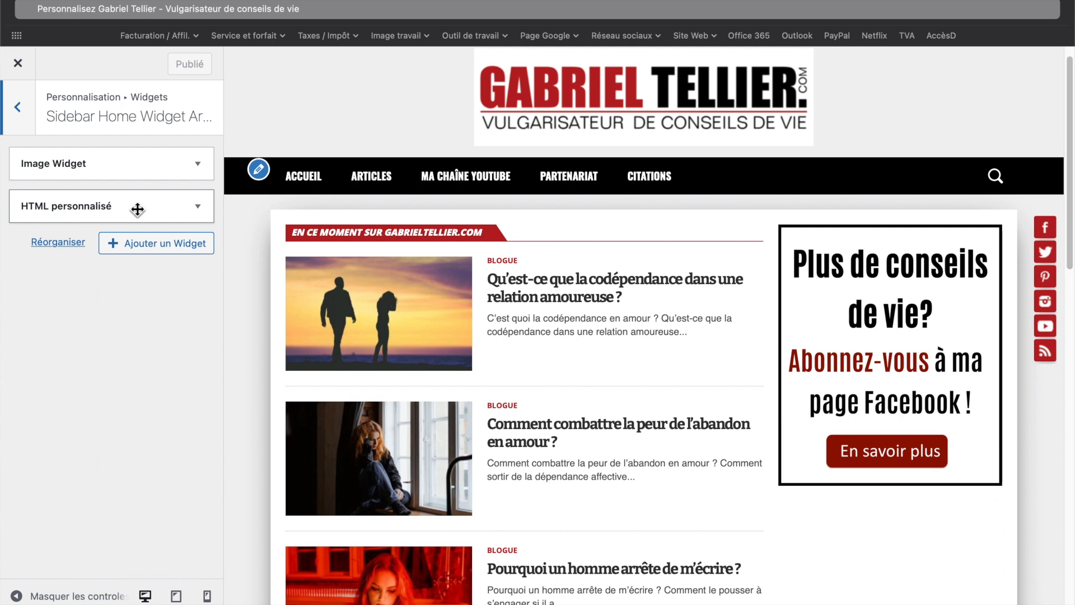
- Open the Ajouter un Widget list and browse the available widgets
click(169, 254)
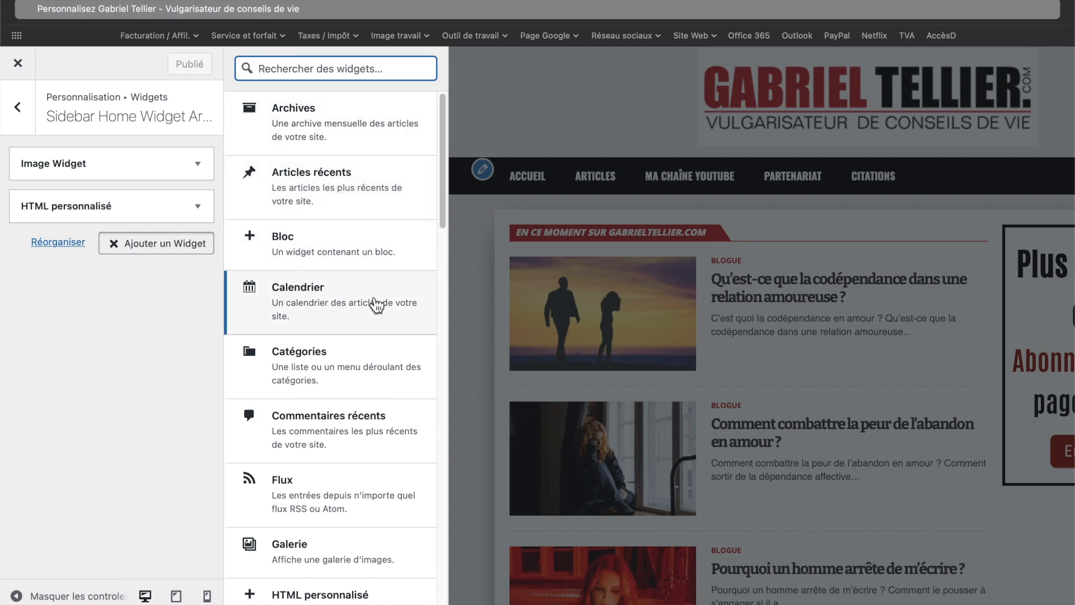
scroll(355, 439, down, 4)
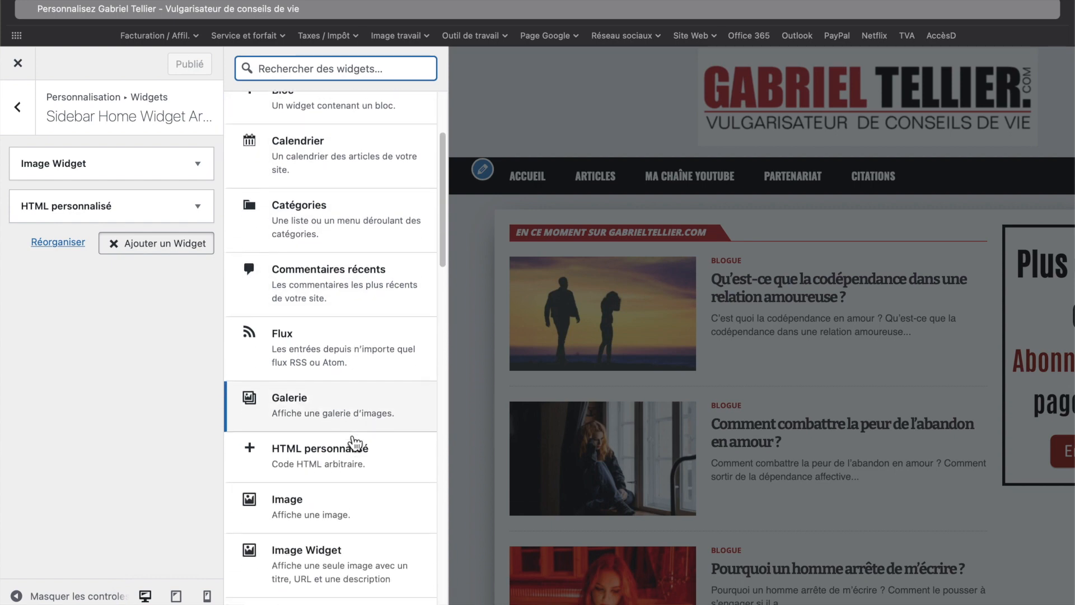
scroll(354, 444, down, 5)
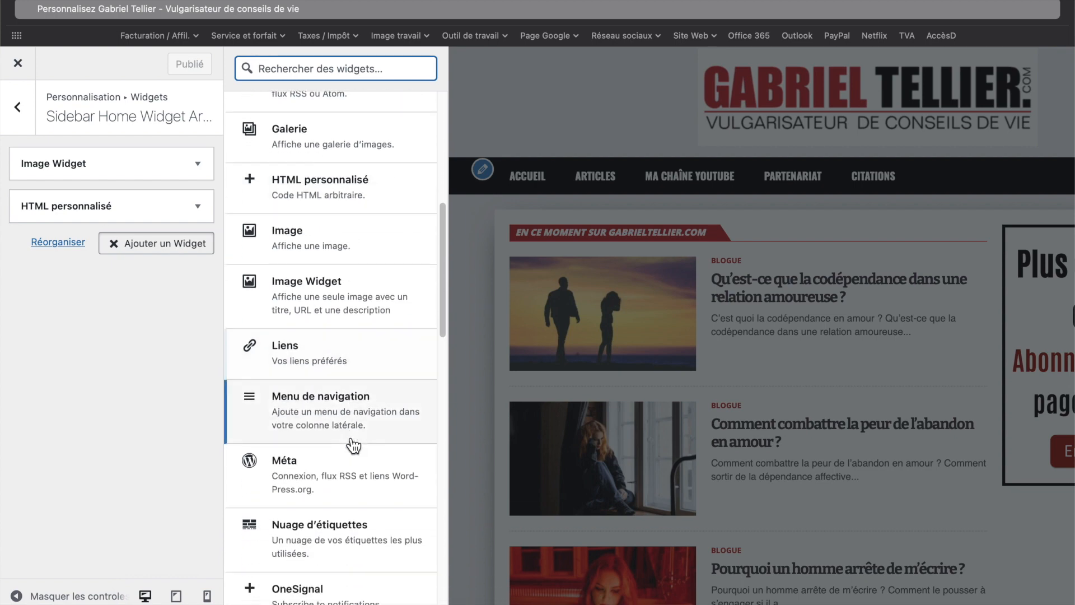
scroll(353, 446, down, 5)
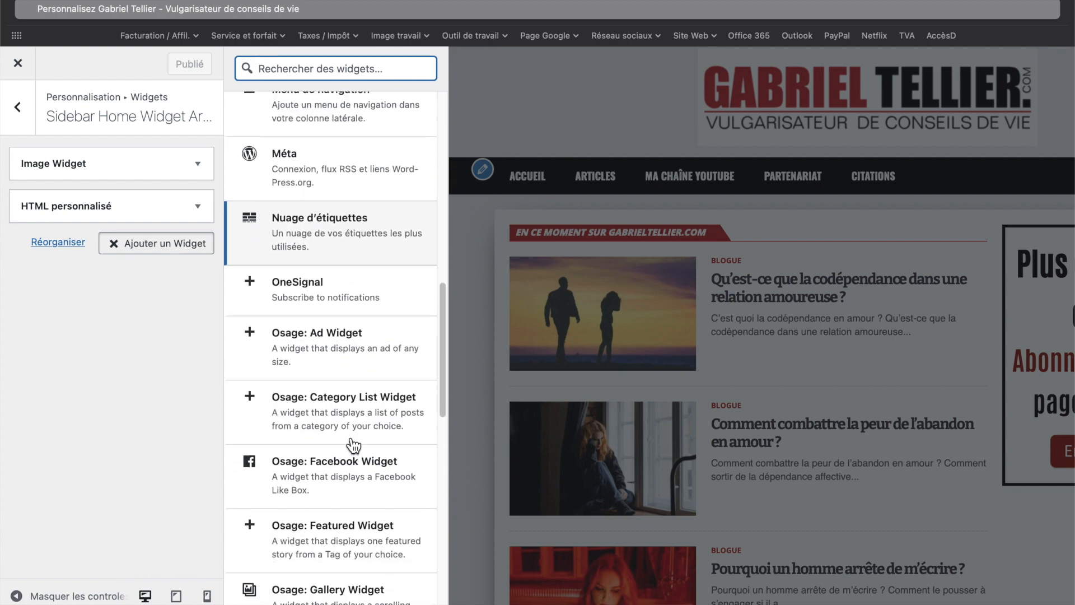
scroll(352, 446, up, 10)
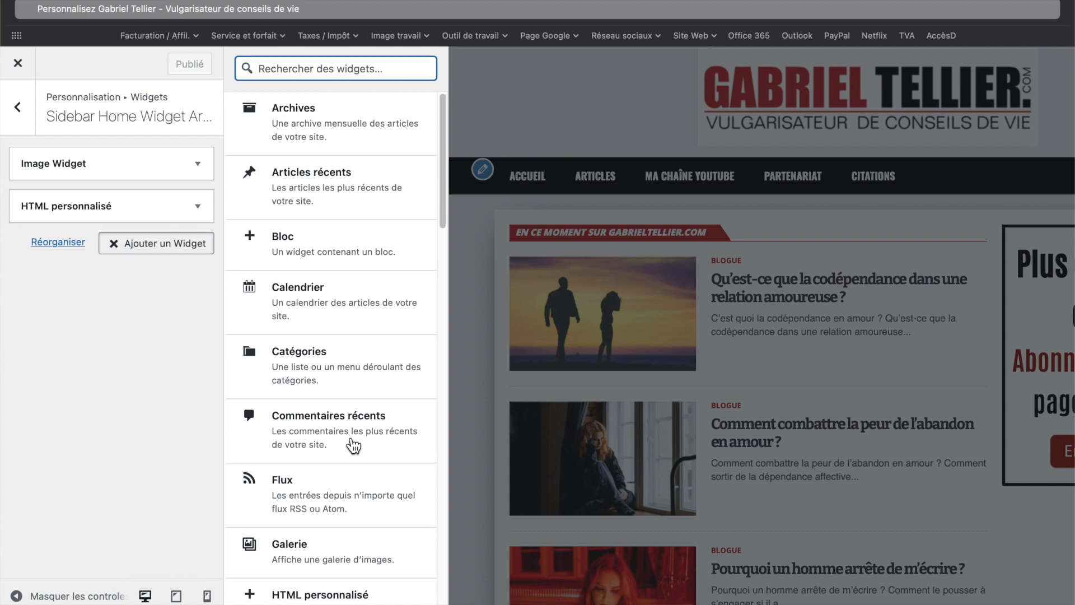
- Leave the customizer and open the Widgets page under Apparence in the admin sidebar
click(21, 109)
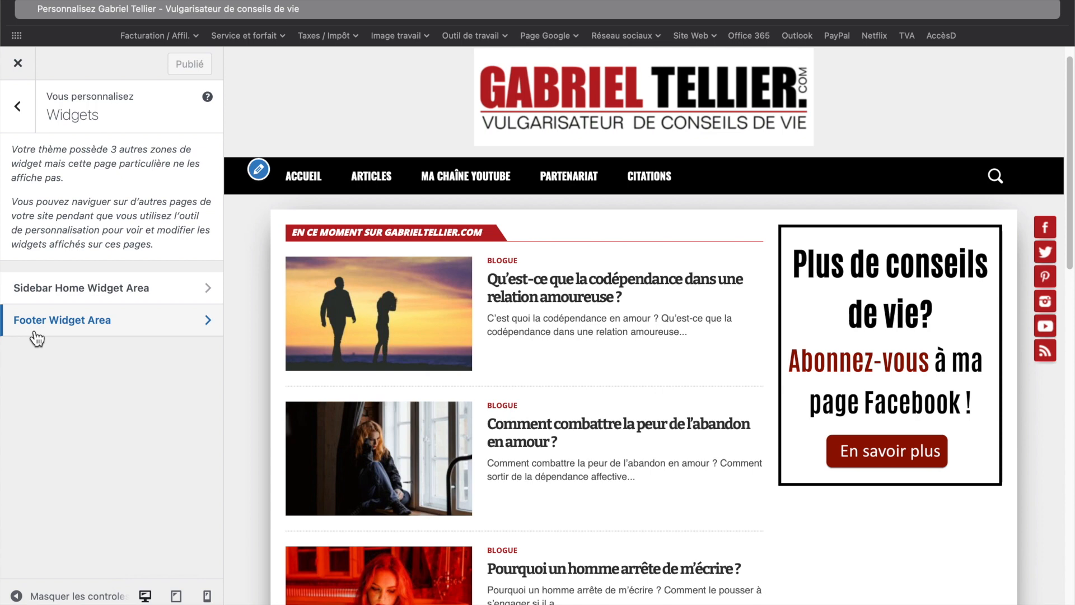
click(14, 115)
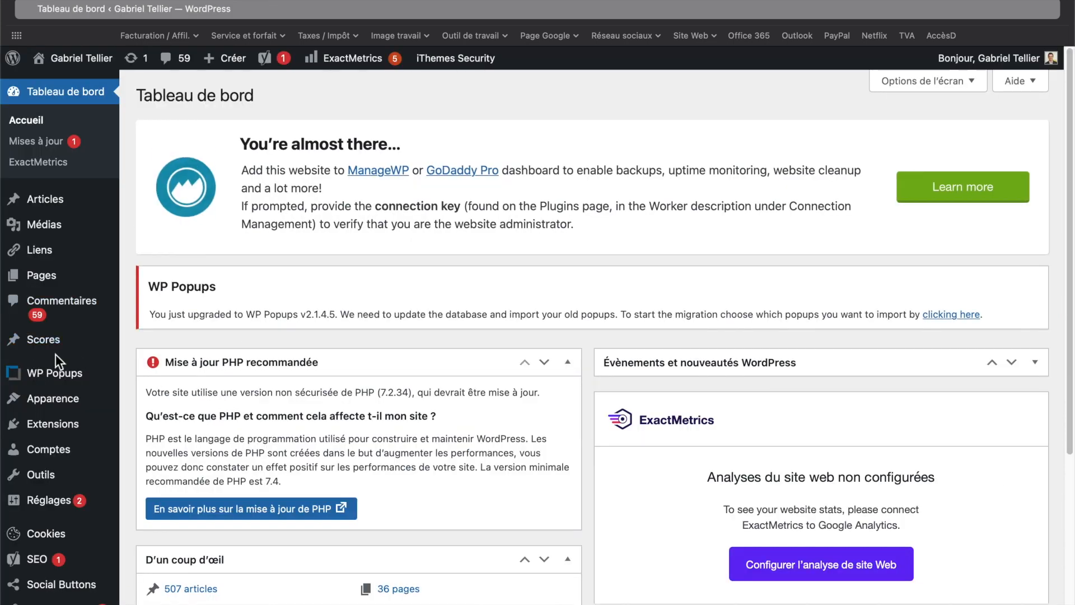
mouse_move(61, 402)
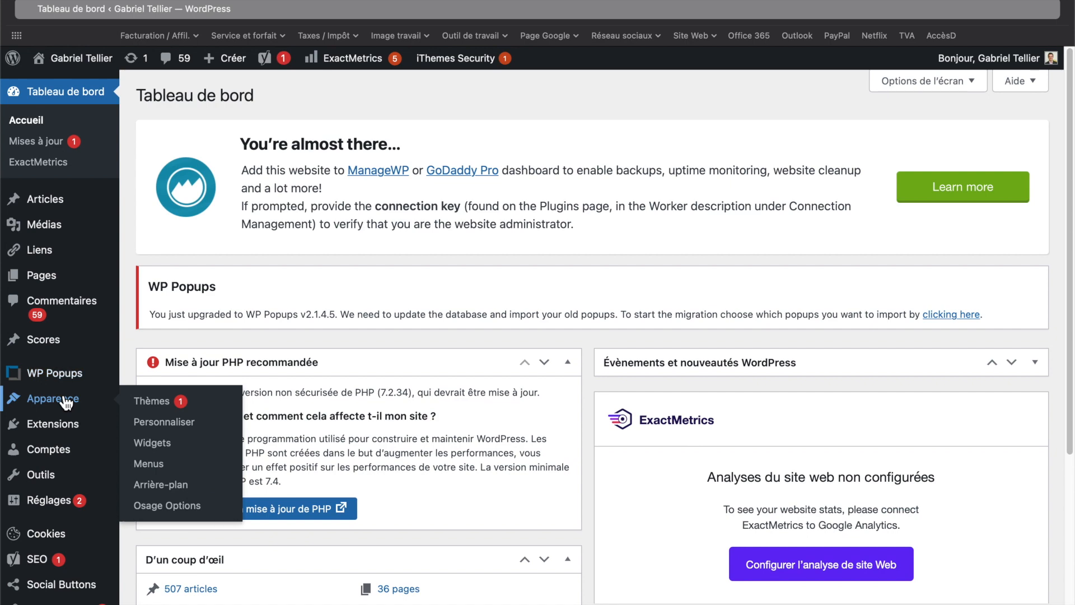
click(161, 449)
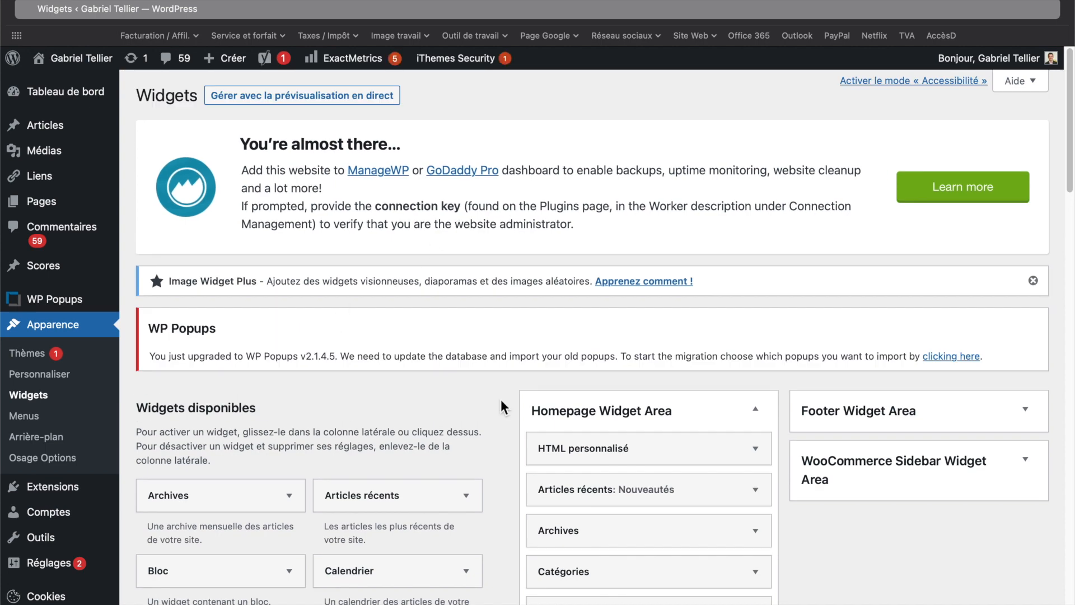
- Scroll through the available widgets and widget areas on the Widgets page
scroll(500, 399, down, 10)
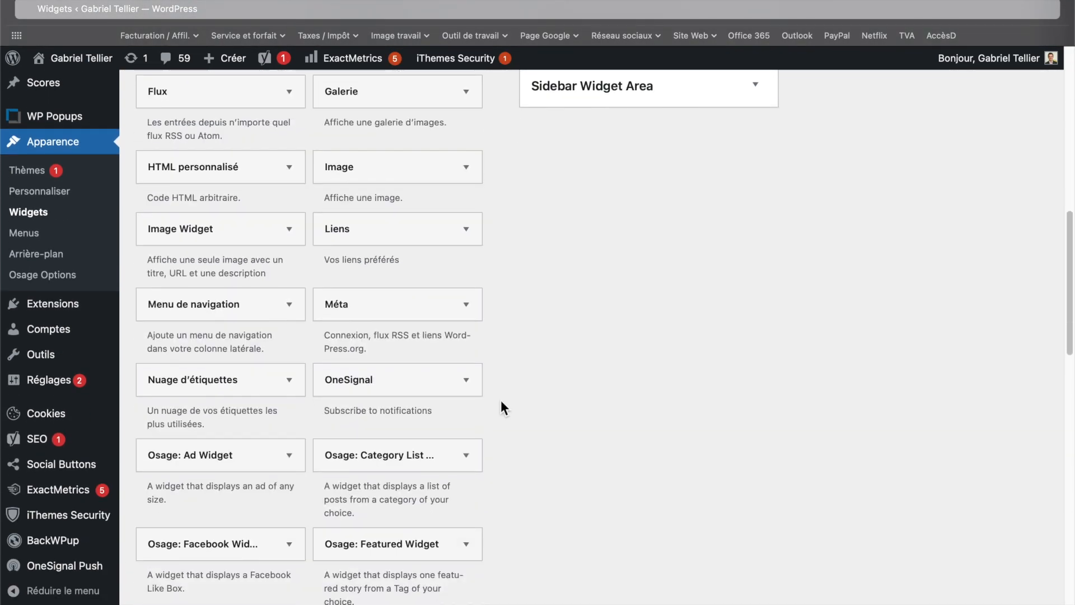
scroll(500, 400, down, 1)
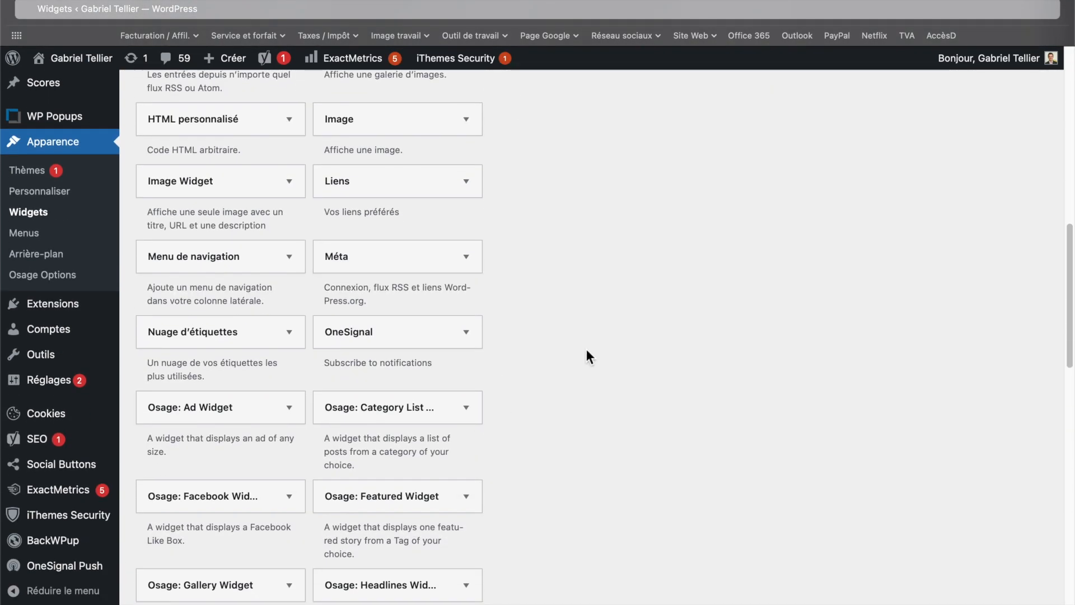
scroll(599, 360, down, 5)
scroll(599, 360, up, 10)
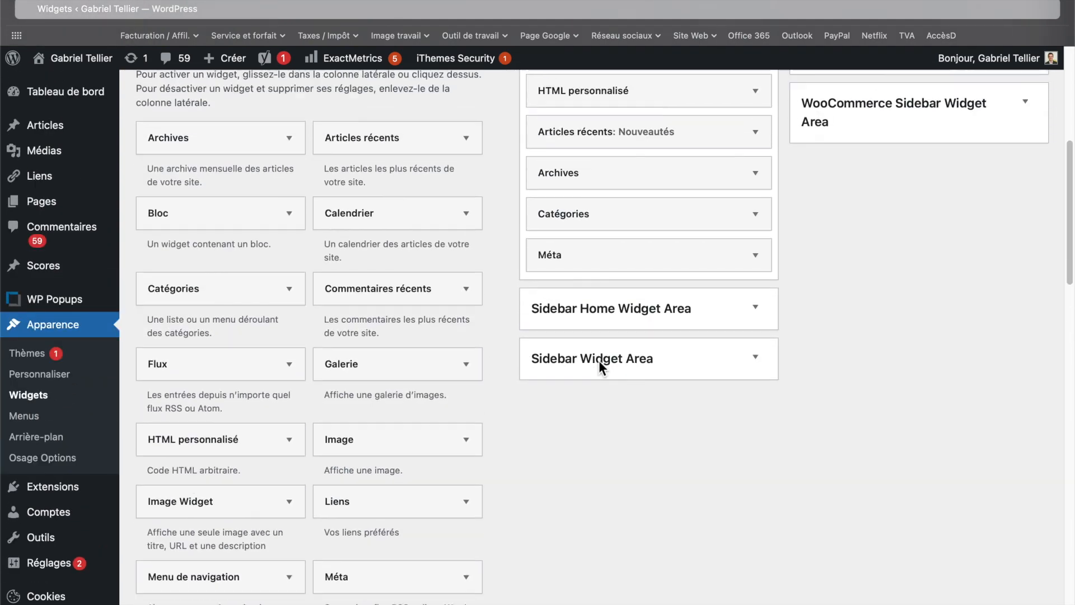
scroll(599, 361, up, 1)
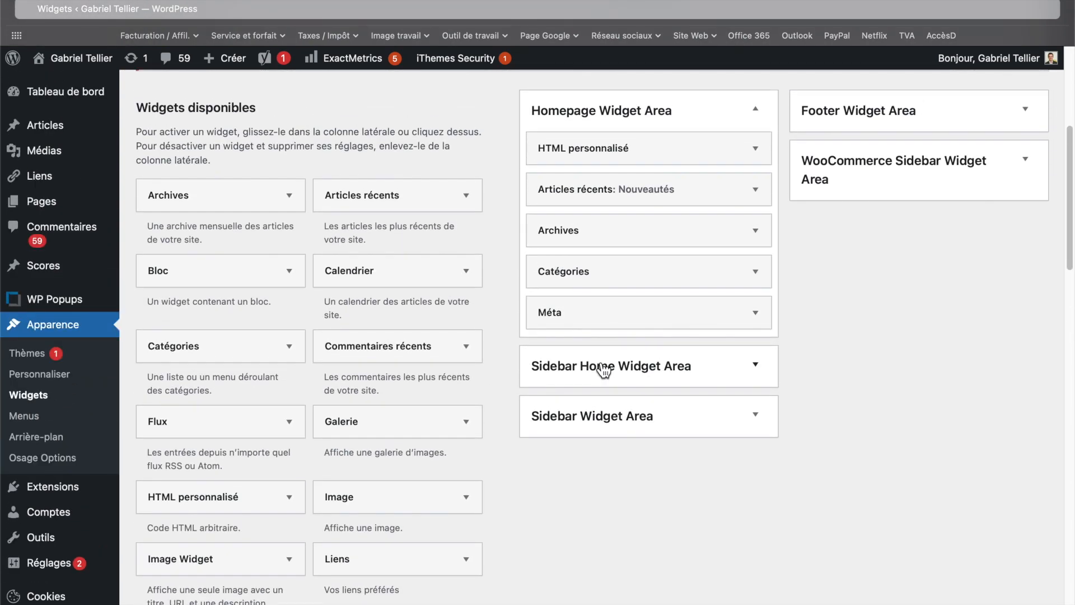
scroll(604, 370, up, 1)
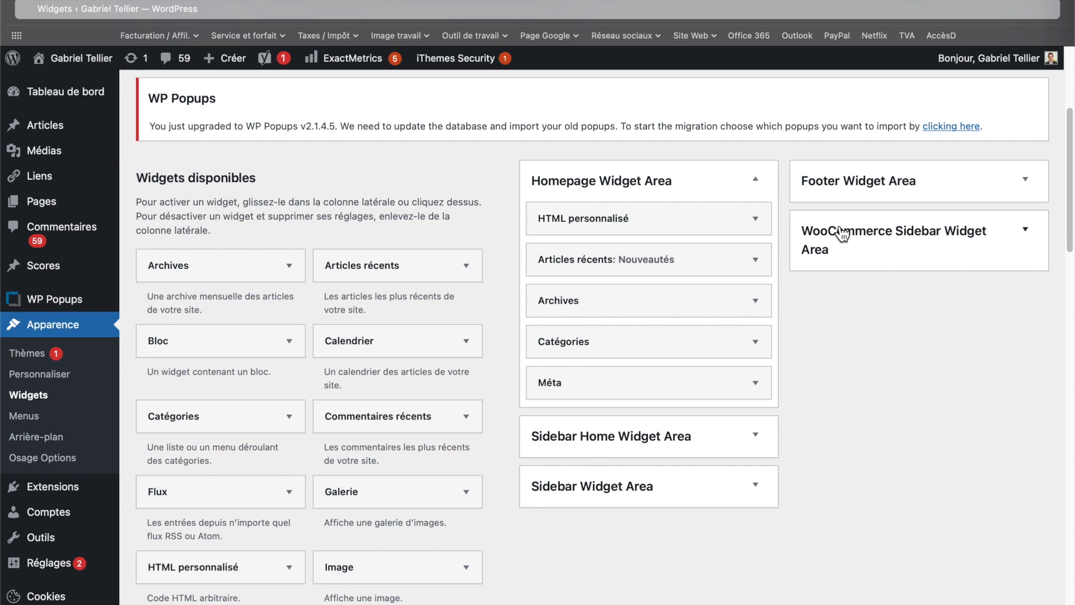
scroll(845, 429, up, 2)
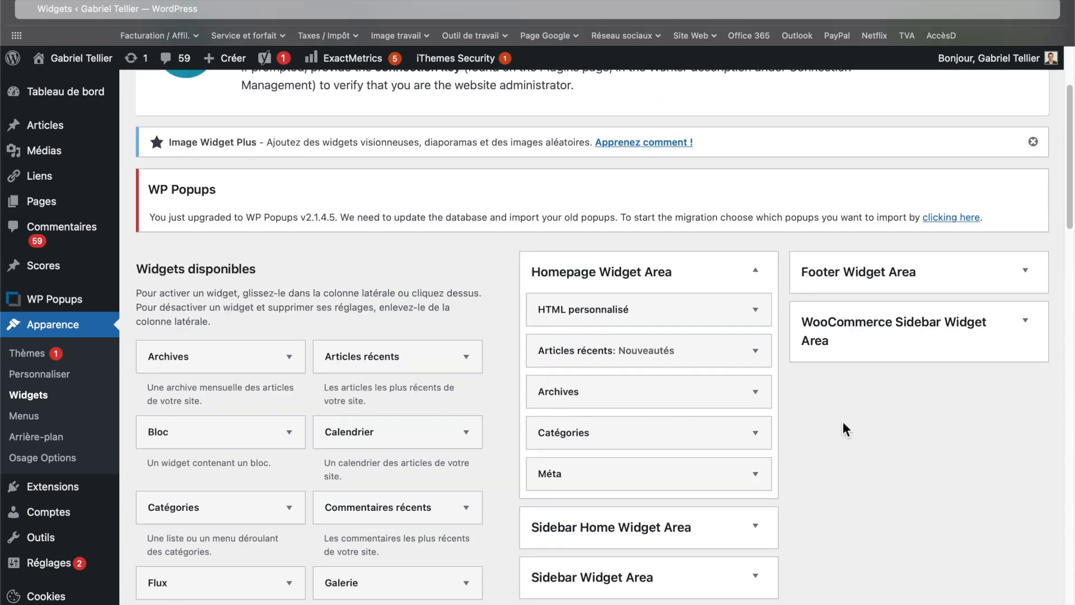
scroll(842, 421, up, 3)
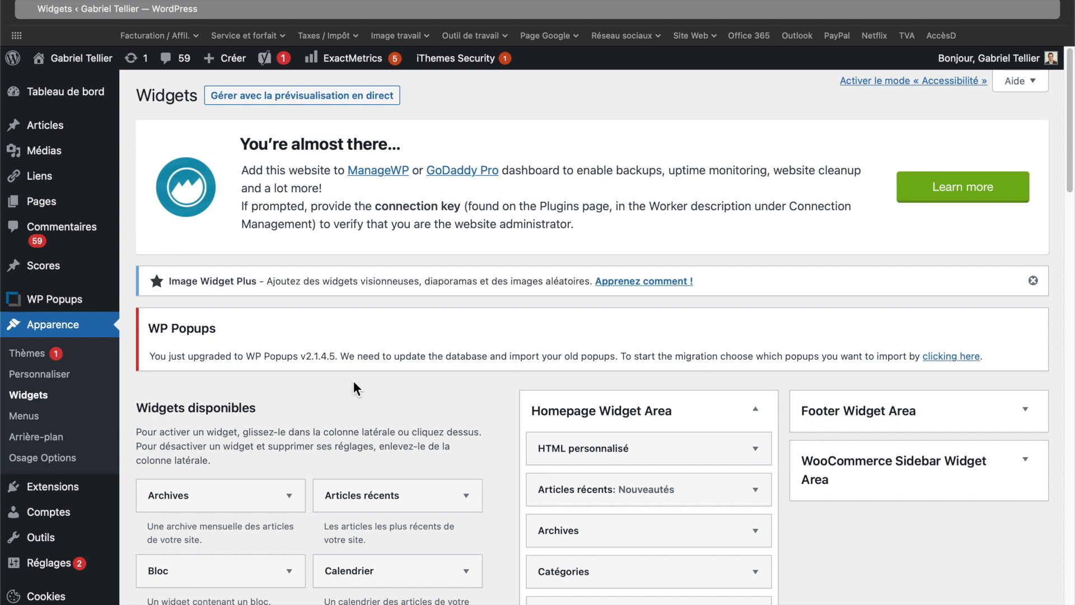
scroll(354, 381, down, 5)
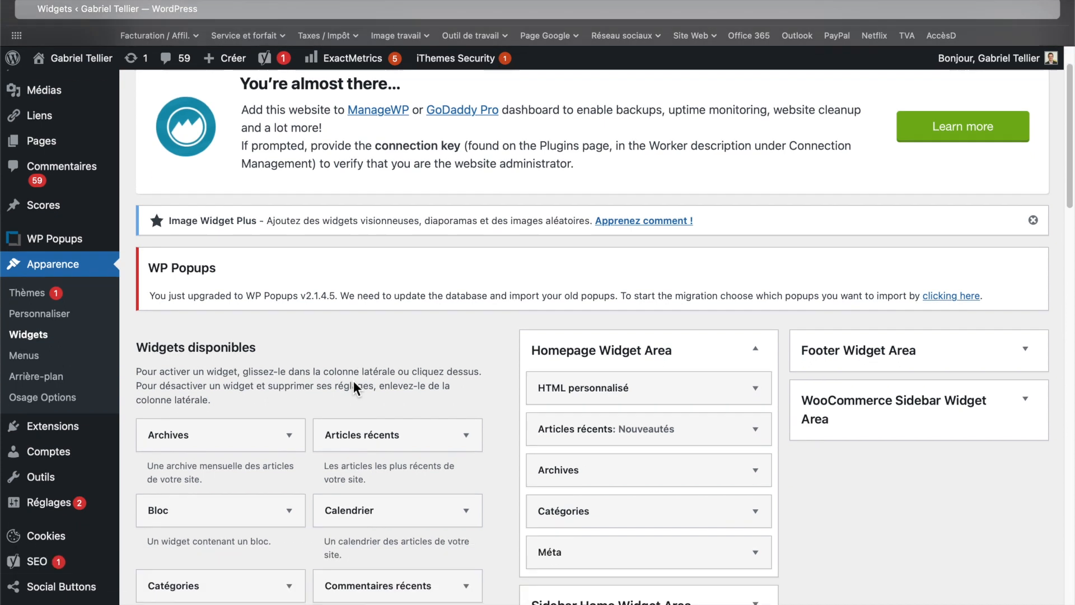
- Open the Menus panel in the theme customizer and view the site preview with its navigation menu
scroll(372, 355, up, 5)
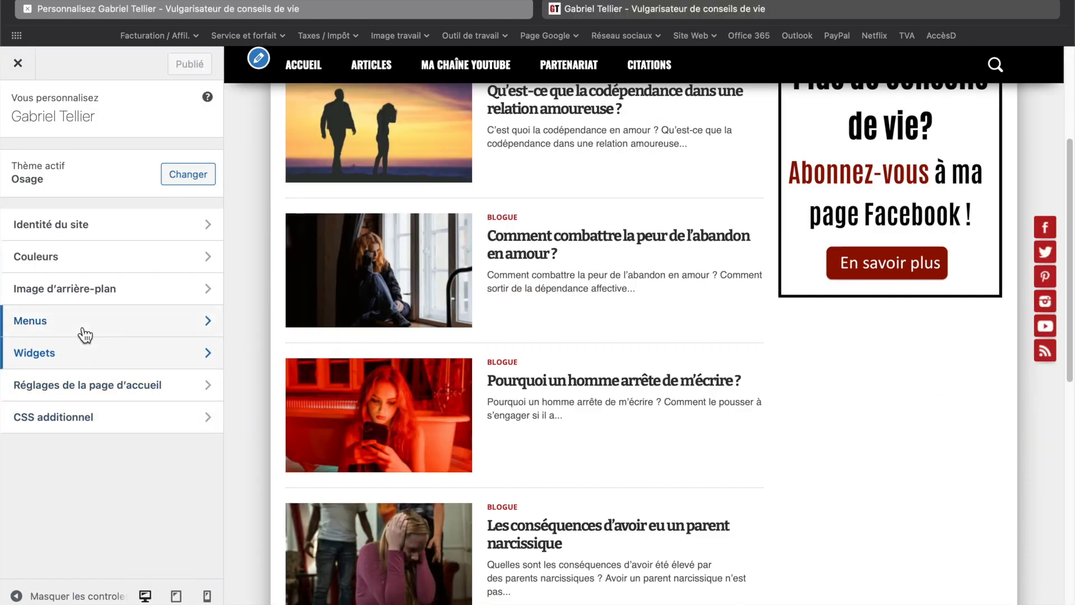
click(85, 334)
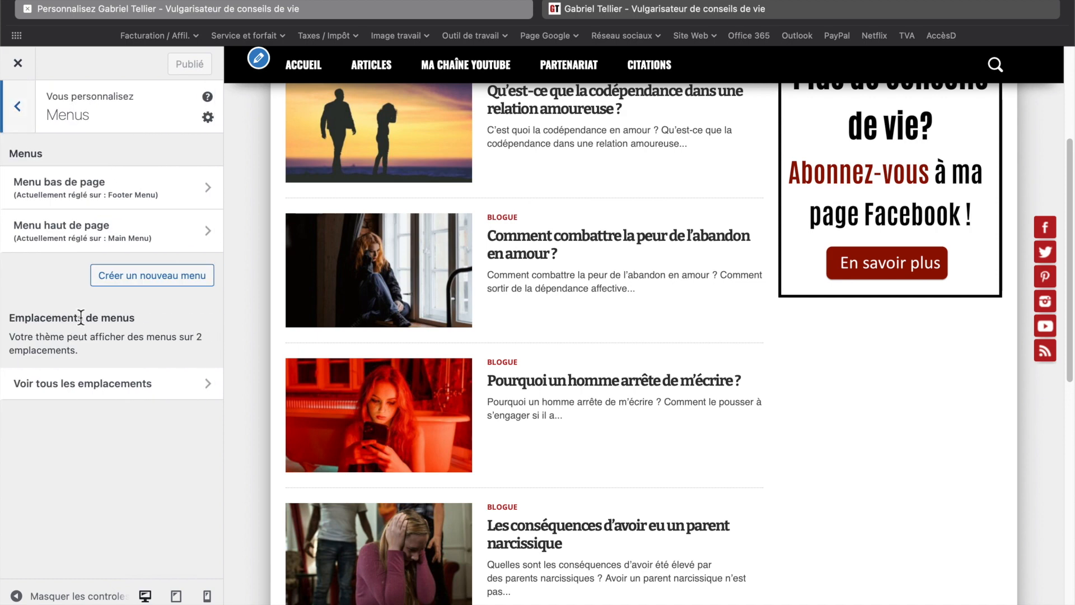
scroll(335, 348, up, 5)
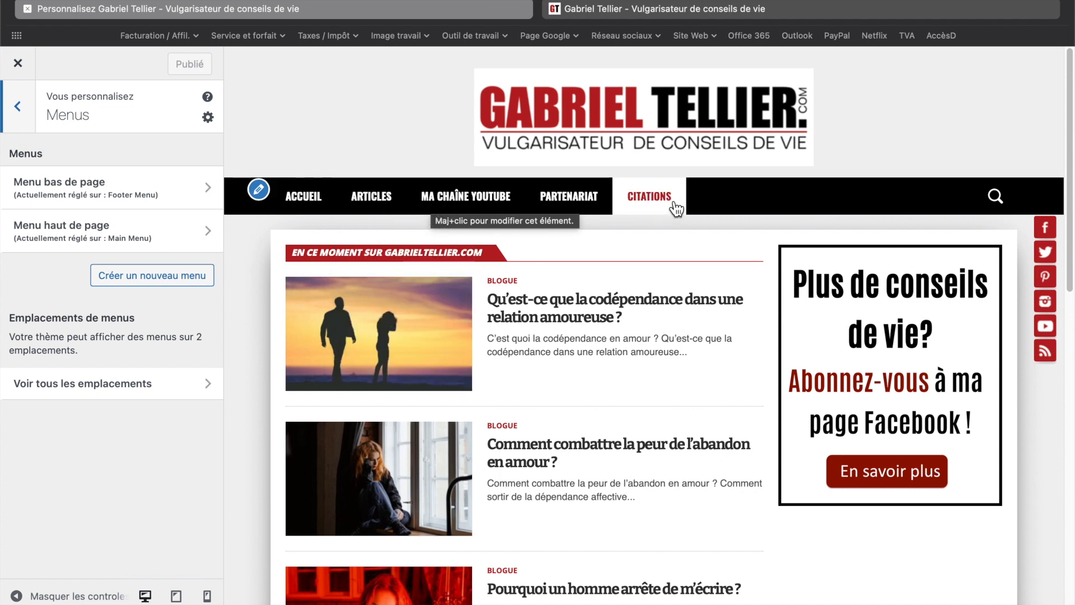
- Go back from the Menus panel and close the customizer to reach the Thèmes page
mouse_move(458, 287)
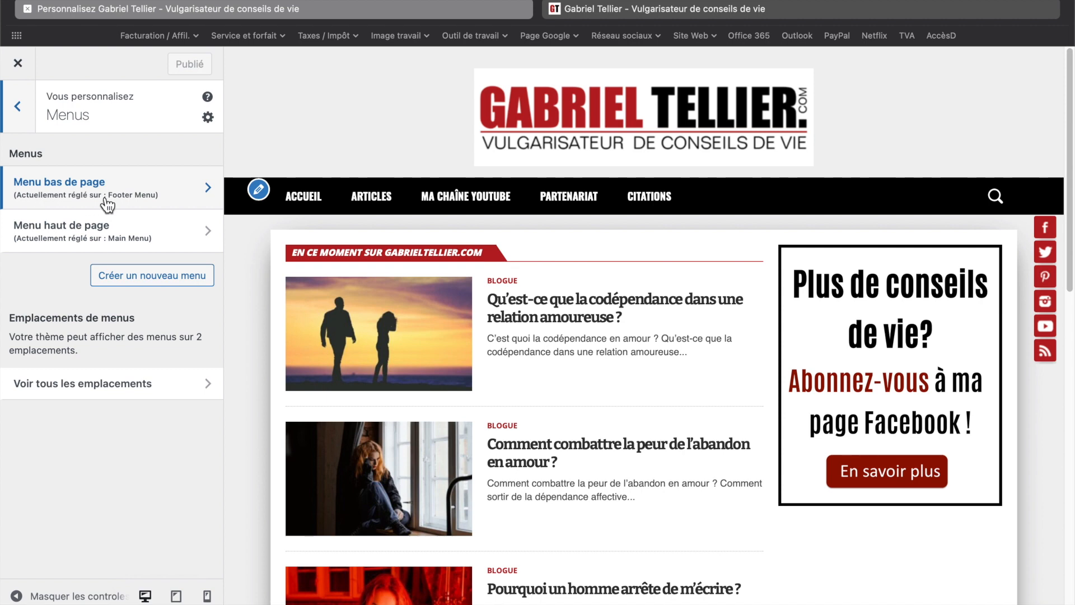
click(18, 107)
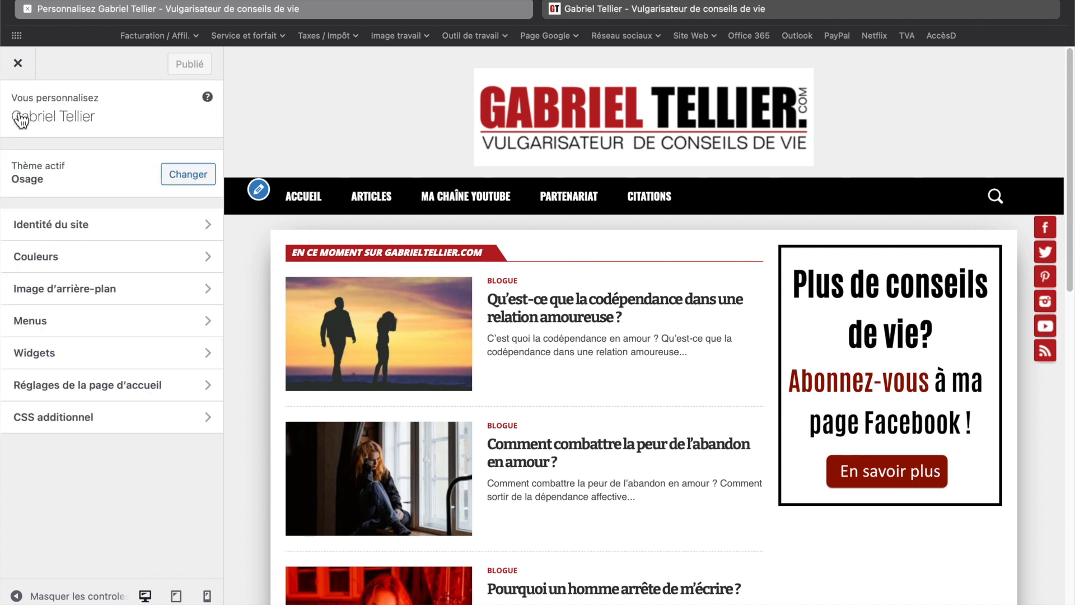
click(18, 64)
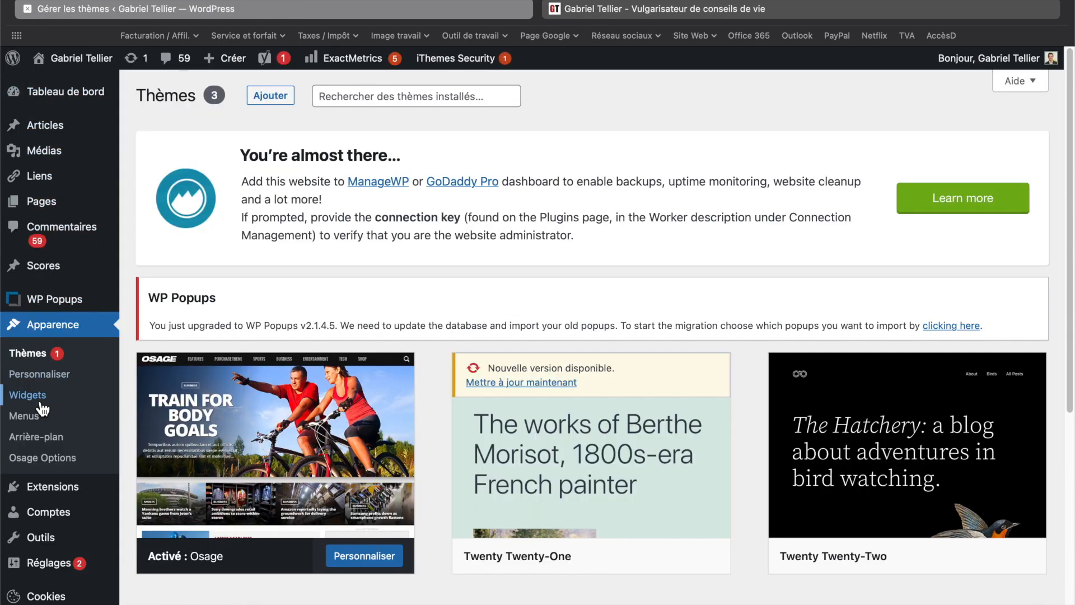
- Open the Arrière-plan background image settings in the customizer, then return to the Thèmes page
click(65, 436)
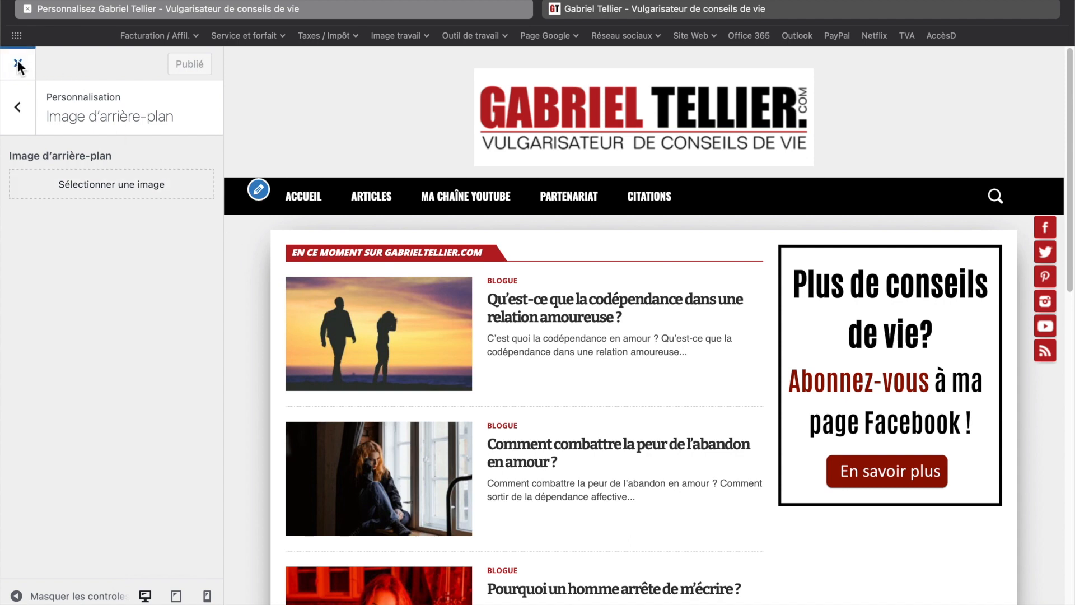
scroll(210, 274, down, 2)
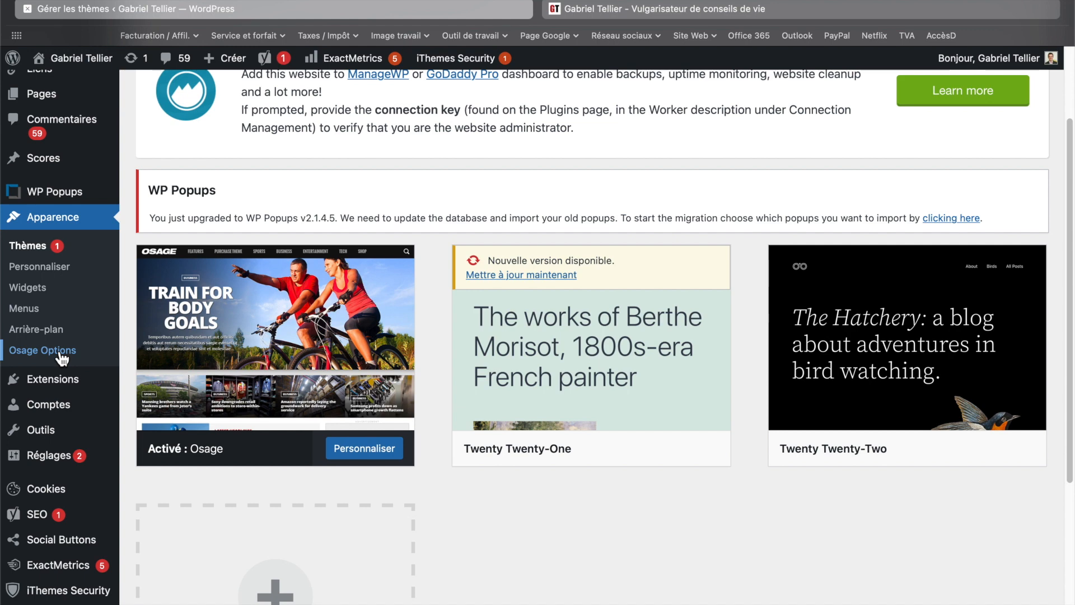
- Open the Extensions page and scroll through the list of installed plugins
mouse_move(271, 284)
mouse_move(83, 384)
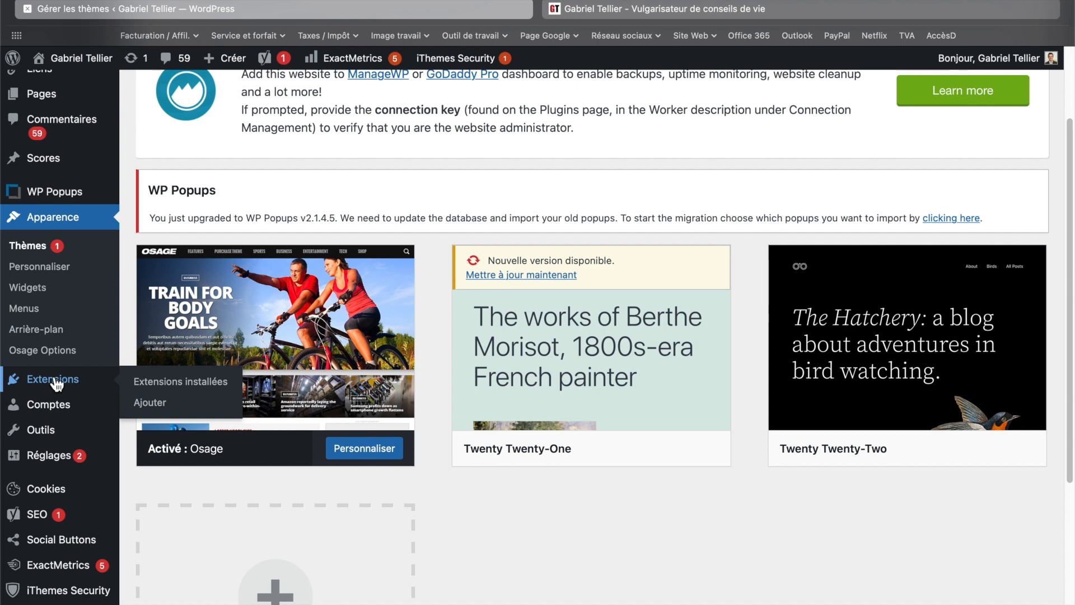
click(52, 376)
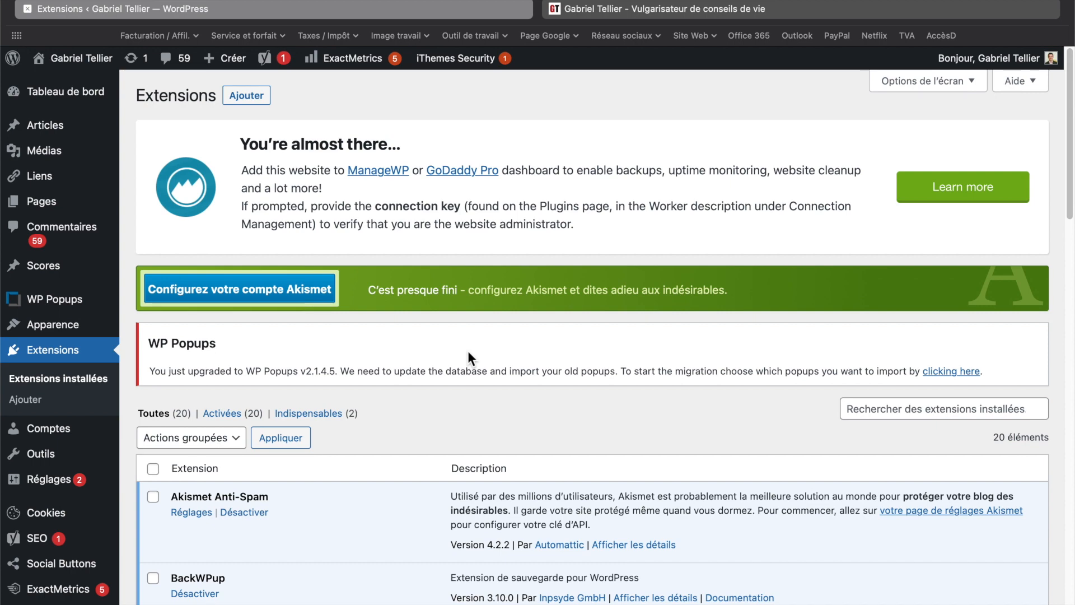
scroll(468, 353, down, 5)
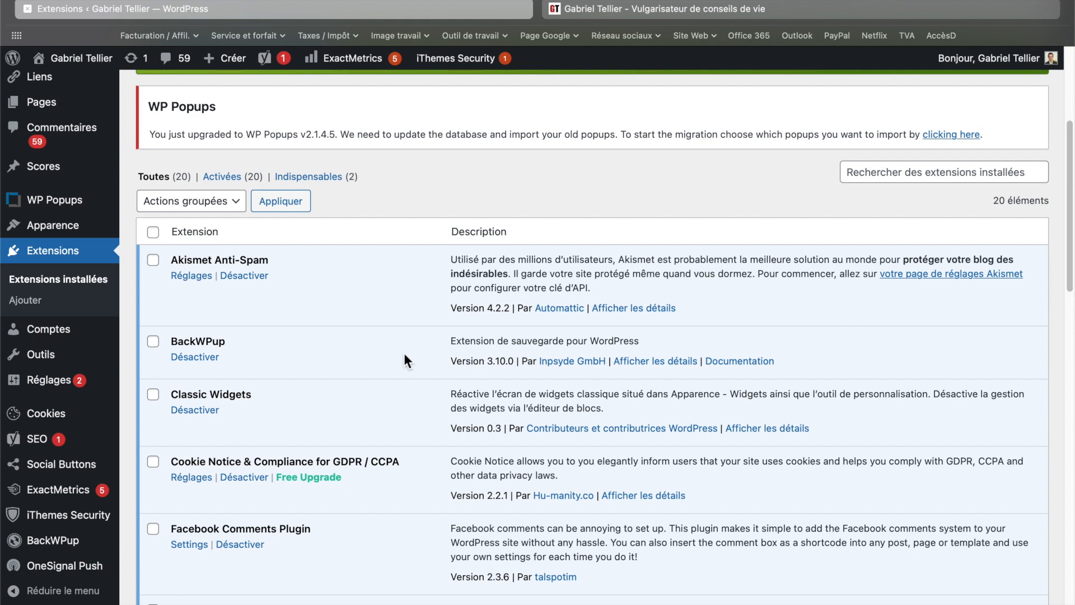
scroll(405, 358, down, 2)
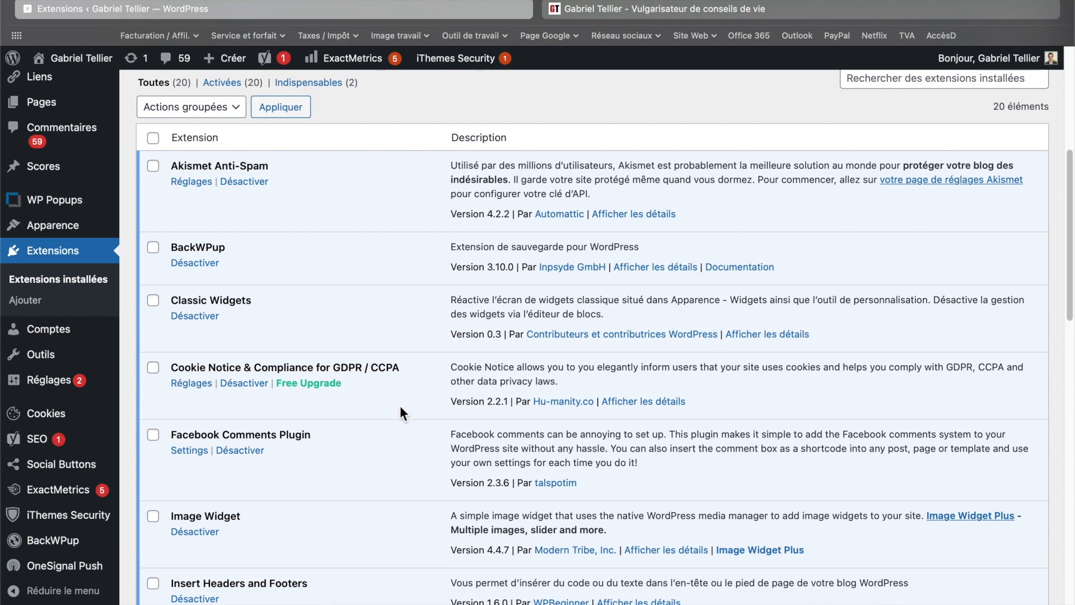
scroll(400, 412, down, 2)
scroll(399, 412, up, 3)
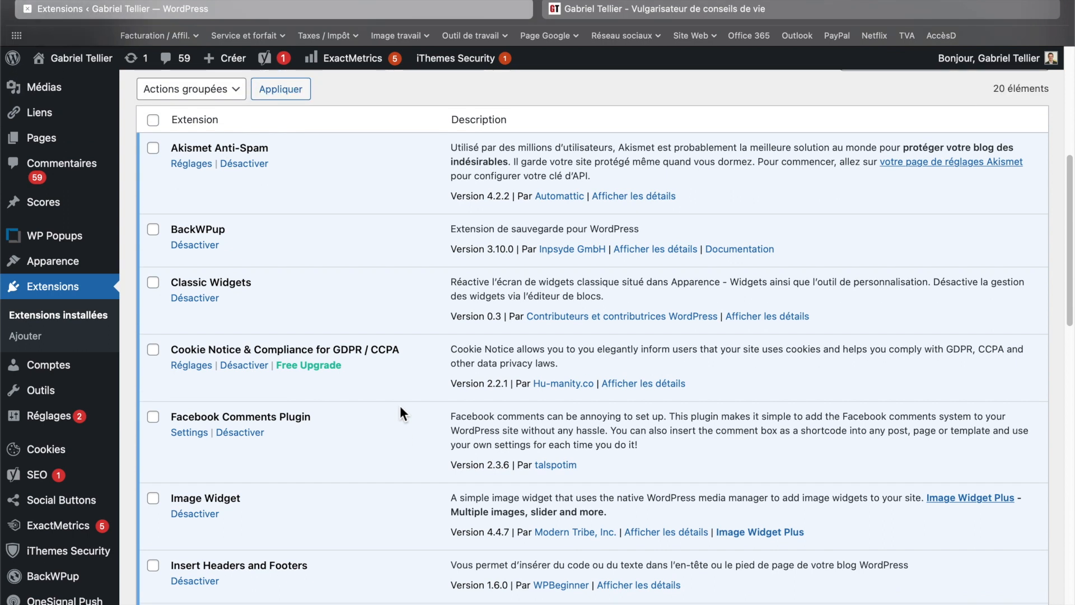
scroll(400, 414, up, 1)
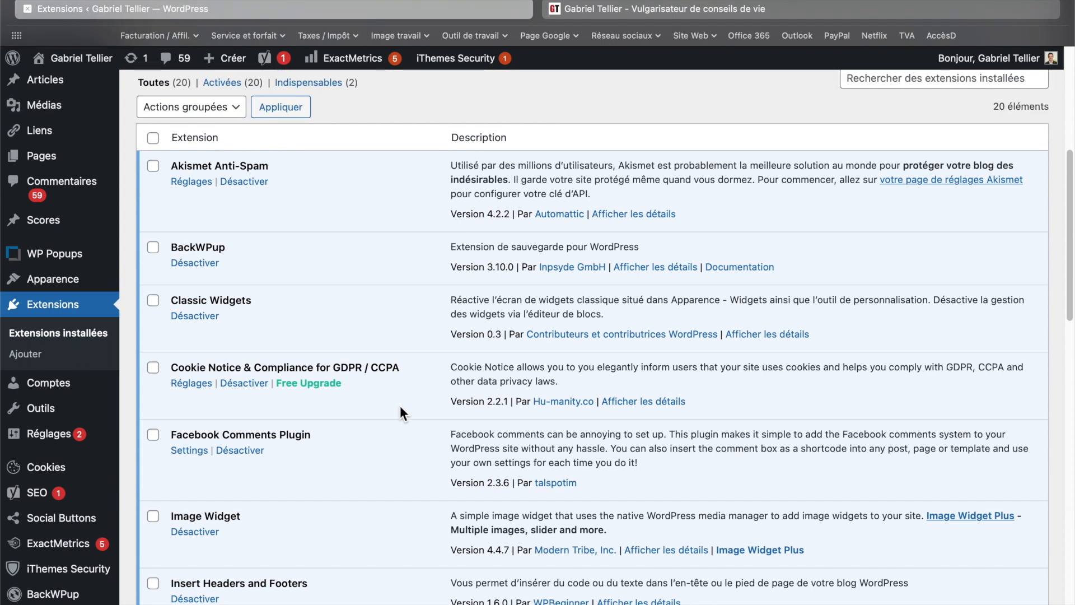
scroll(400, 405, up, 5)
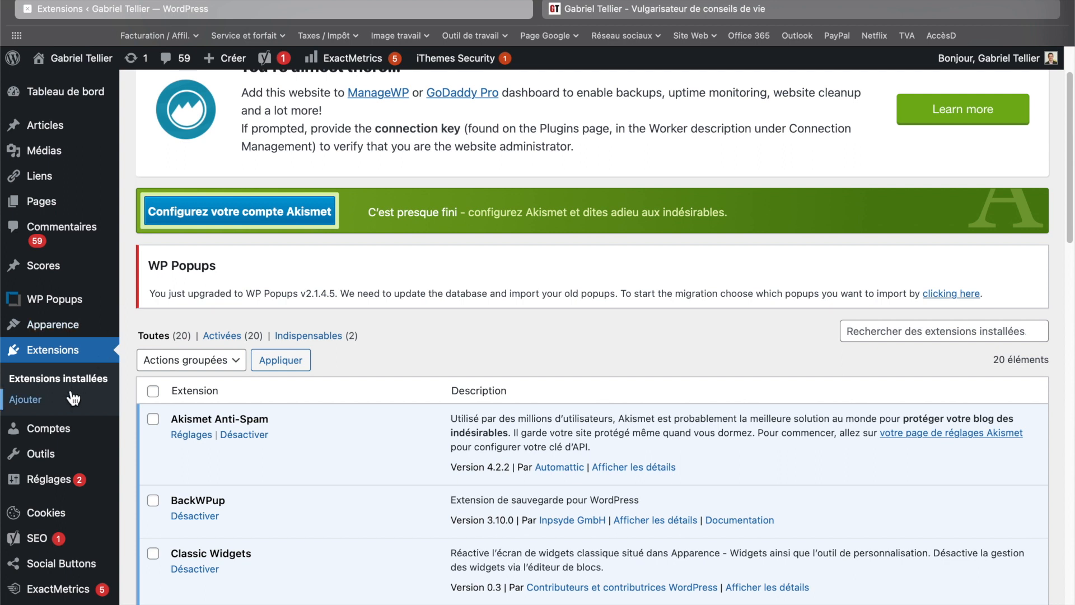
scroll(355, 234, up, 3)
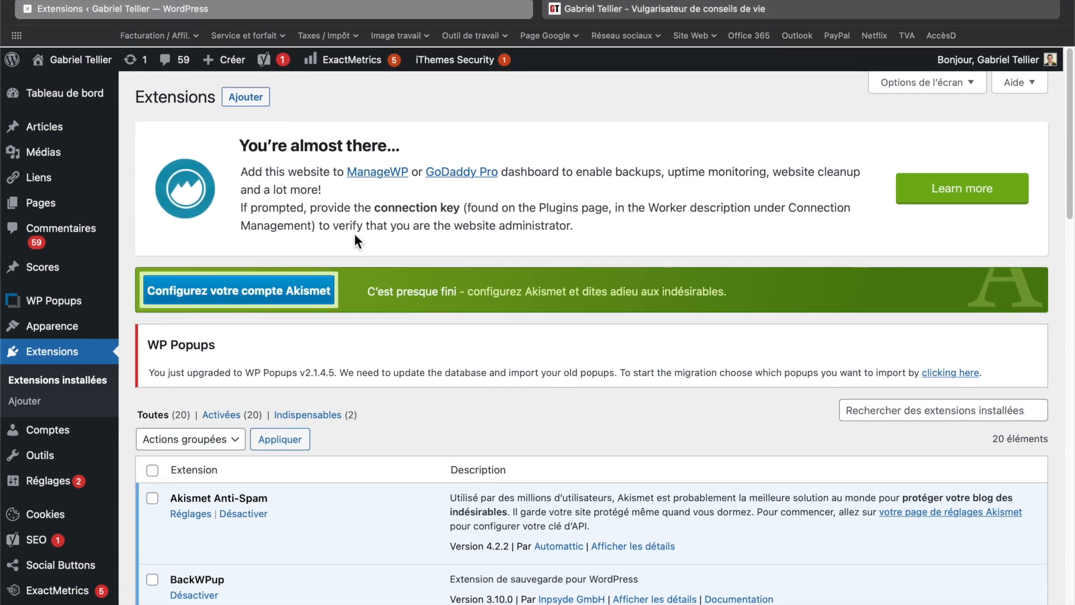
- Open the add-plugins page and browse the Recommandées plugin tab
click(246, 97)
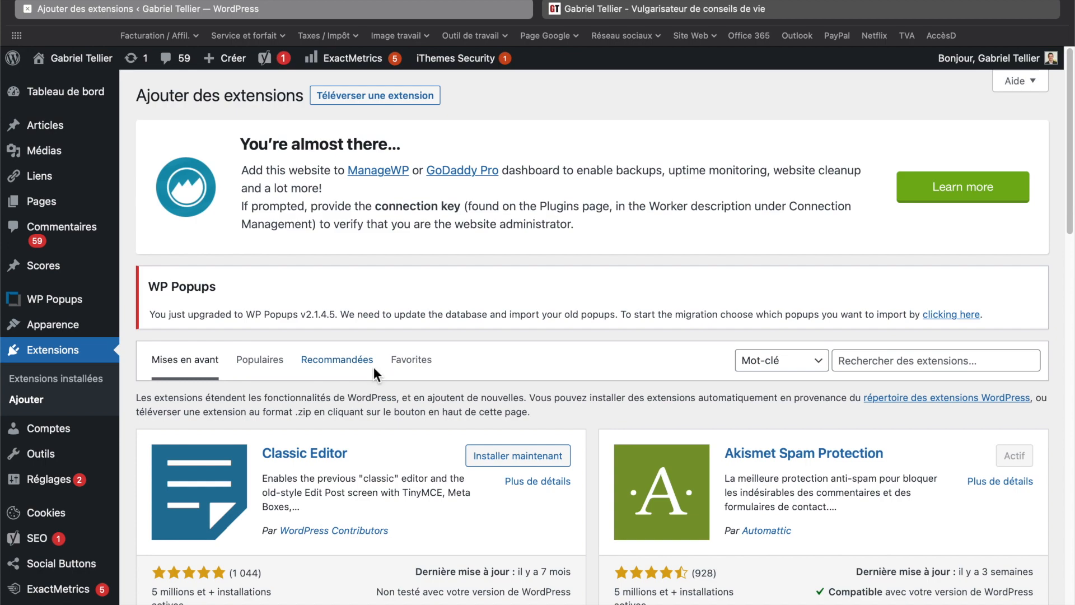
click(348, 367)
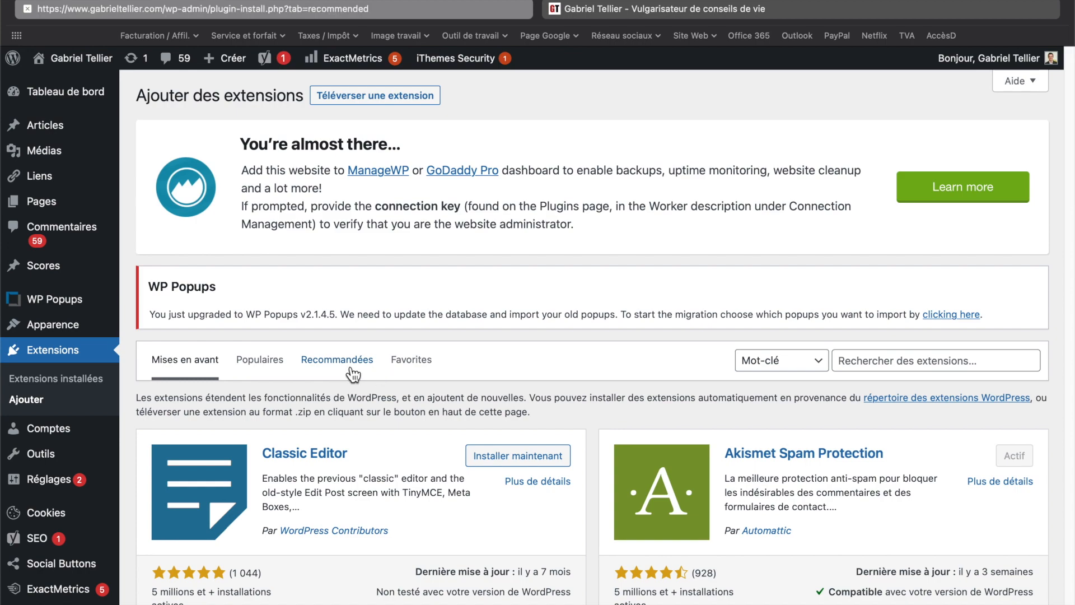
scroll(474, 312, down, 9)
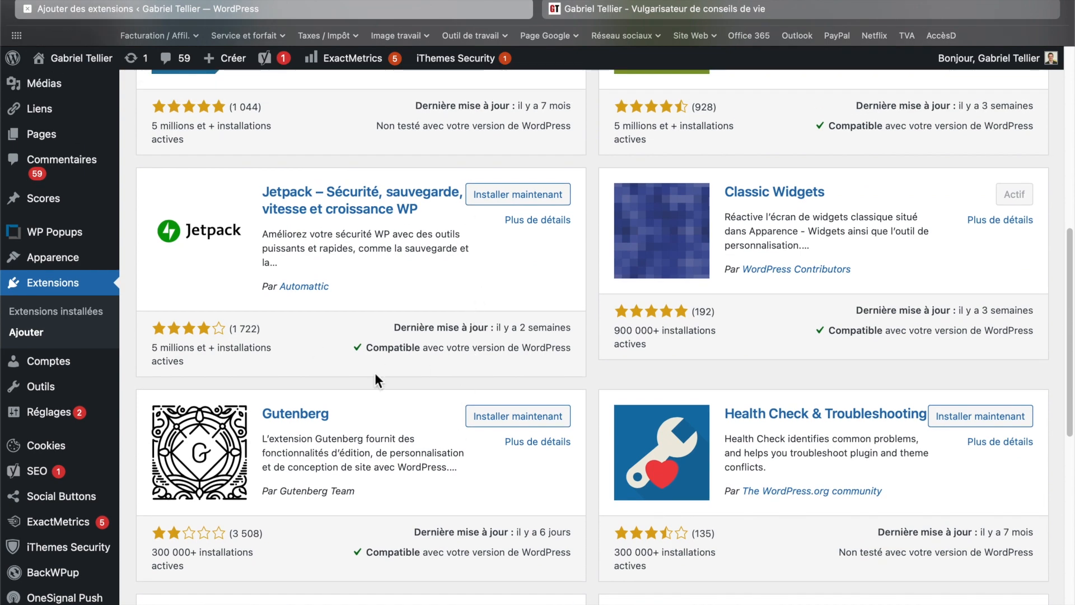
scroll(375, 380, up, 2)
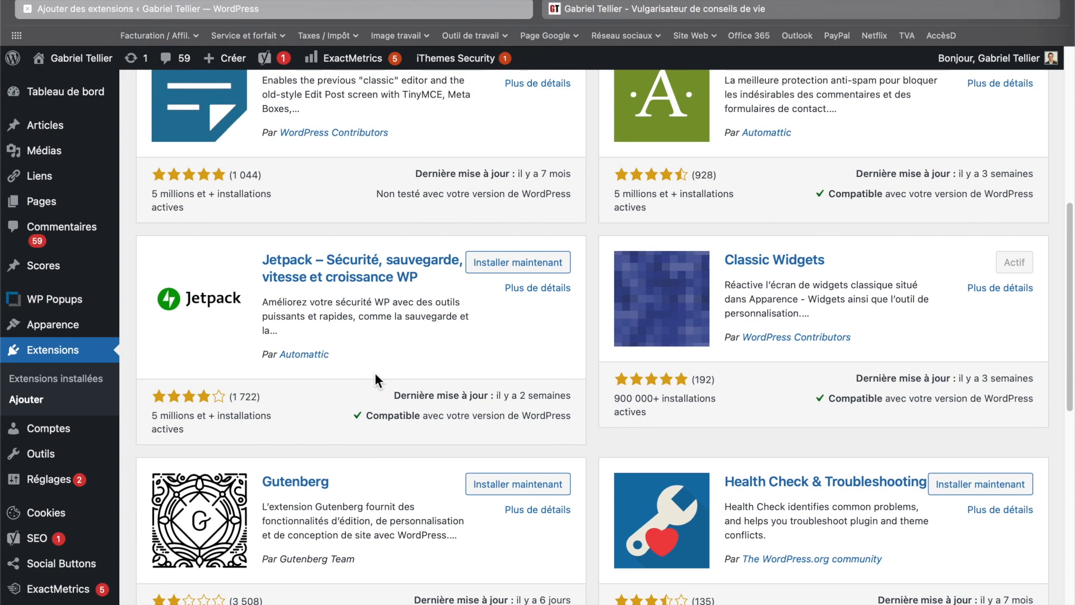
scroll(374, 372, up, 2)
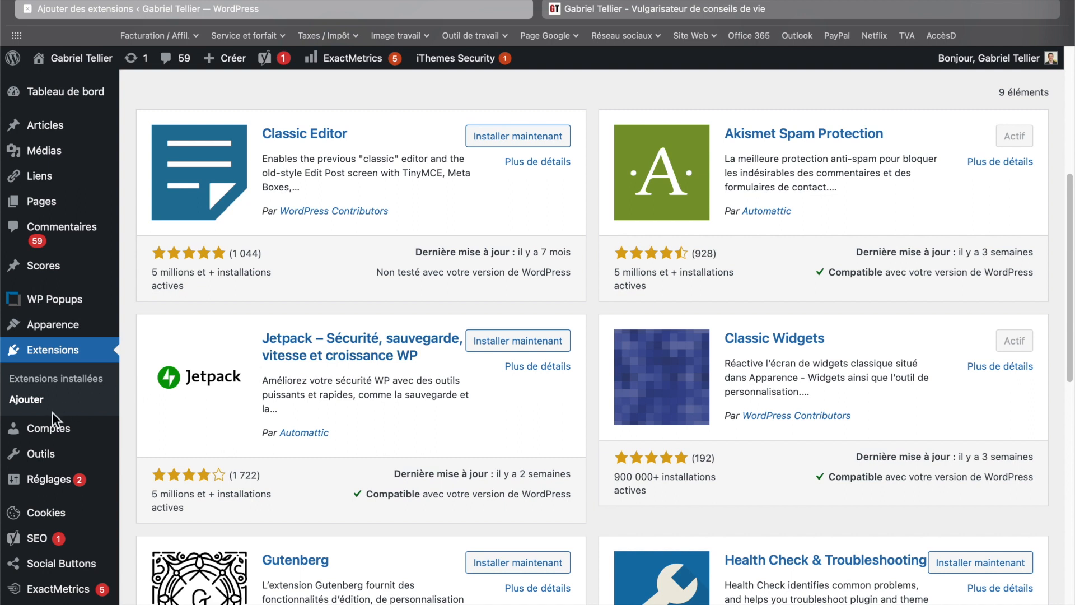
- Return to the Tableau de bord and preview the Comptes and Outils submenus in the admin sidebar
mouse_move(38, 442)
mouse_move(73, 94)
click(72, 91)
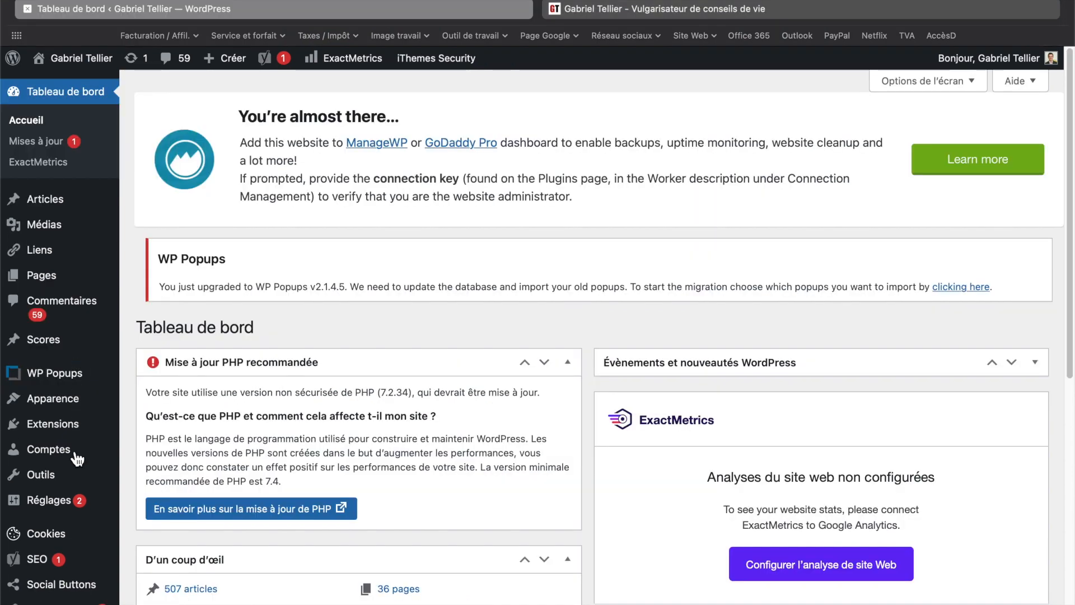
mouse_move(76, 455)
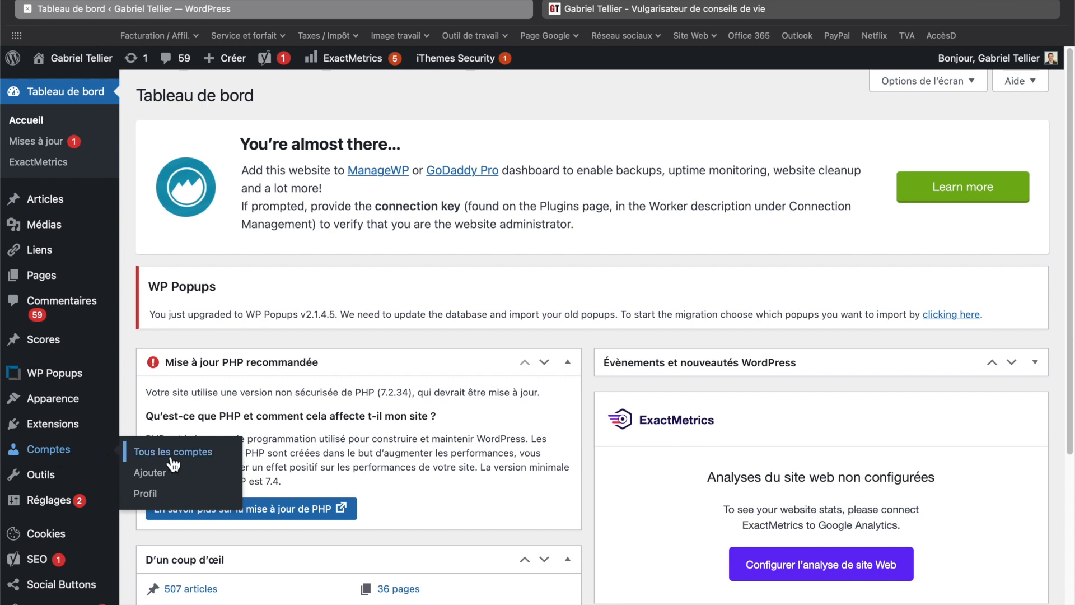
mouse_move(48, 485)
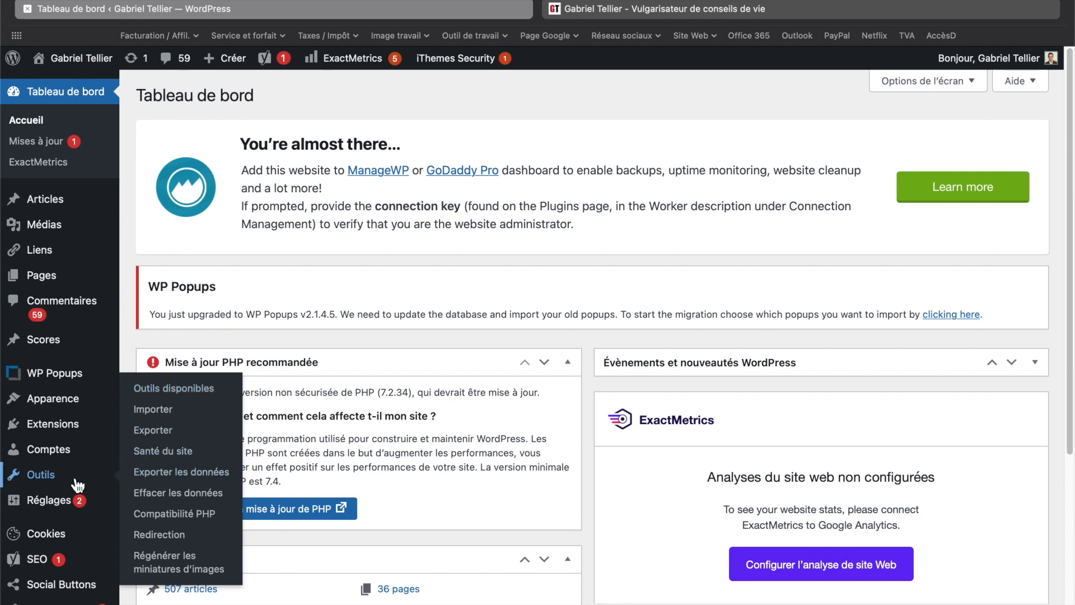
- Scroll the admin sidebar and preview the Social Buttons, SEO, BackWPup and iThemes Security submenus
scroll(56, 475, down, 2)
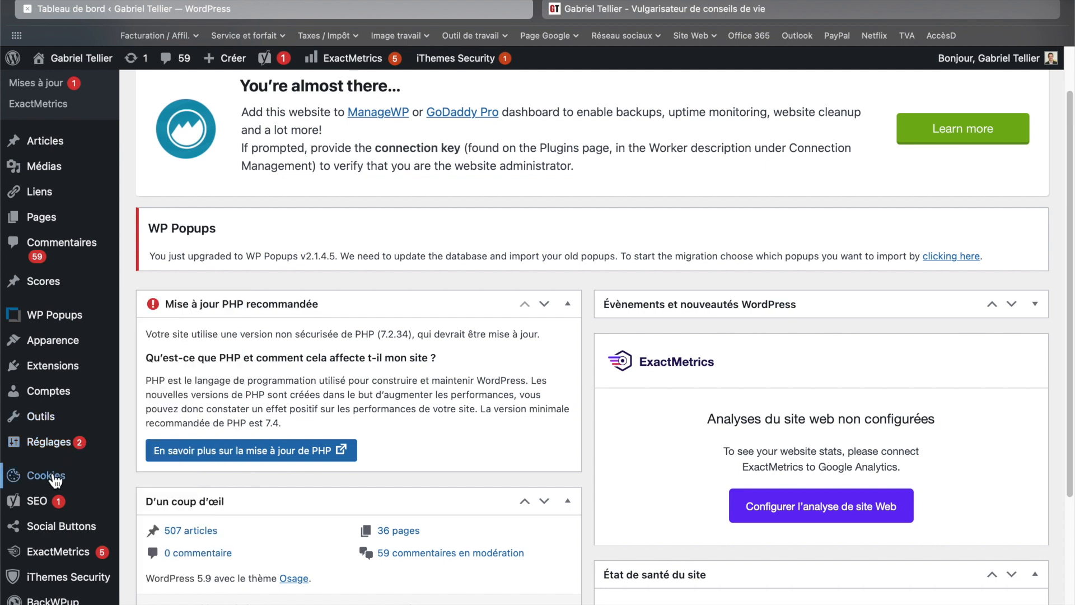
scroll(53, 459, down, 5)
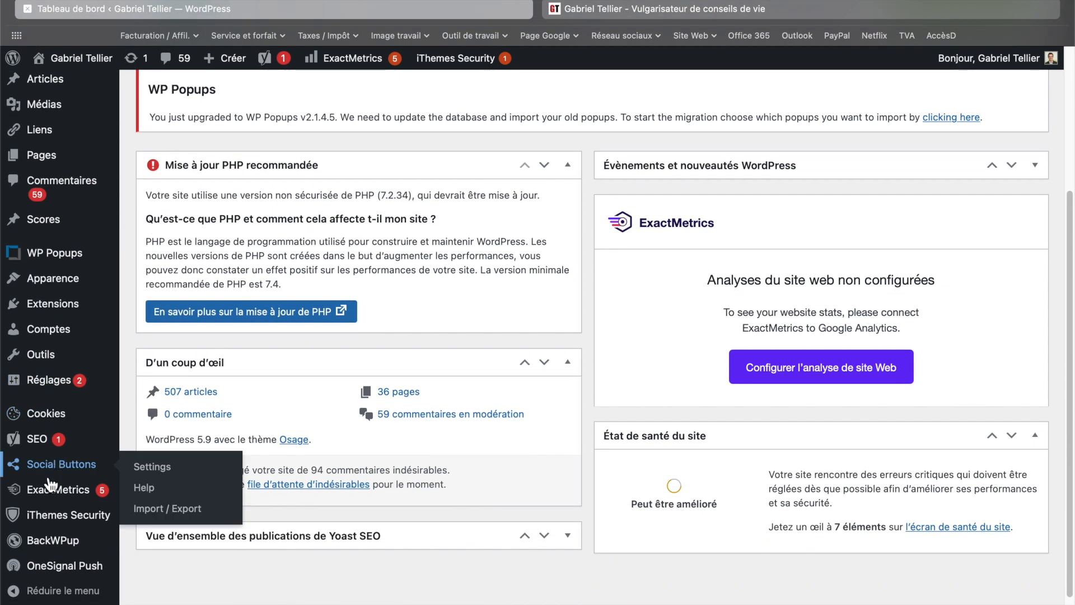
mouse_move(54, 546)
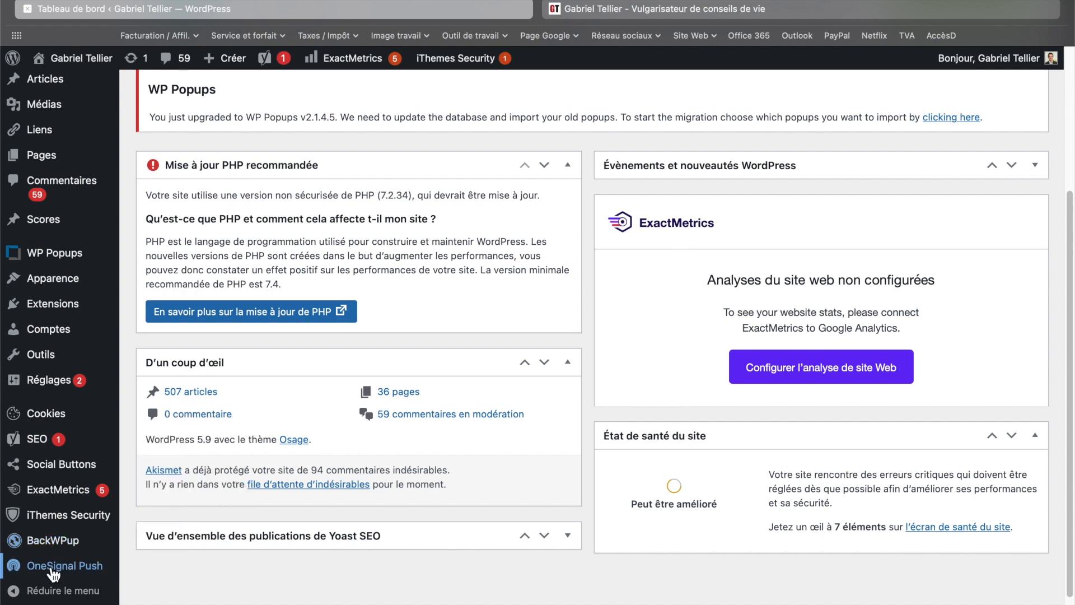
scroll(53, 571, up, 4)
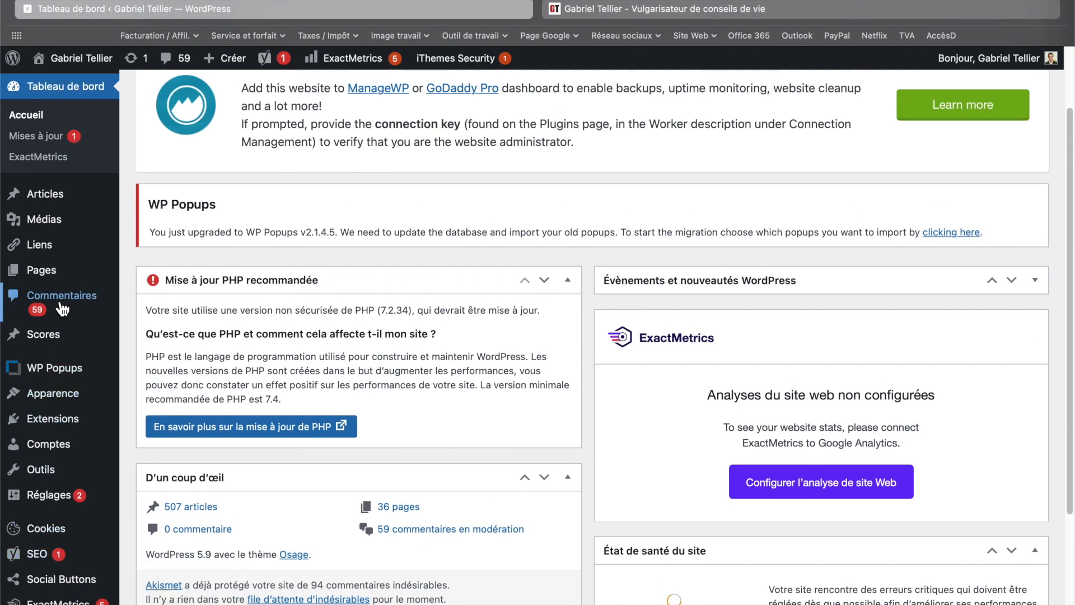
mouse_move(59, 430)
scroll(58, 434, down, 4)
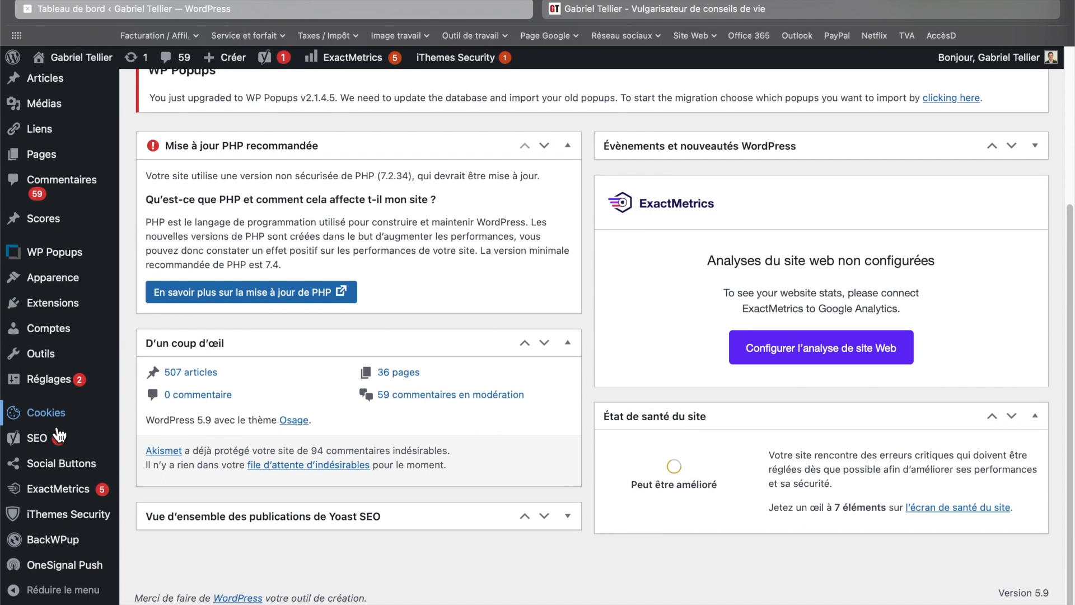
mouse_move(64, 286)
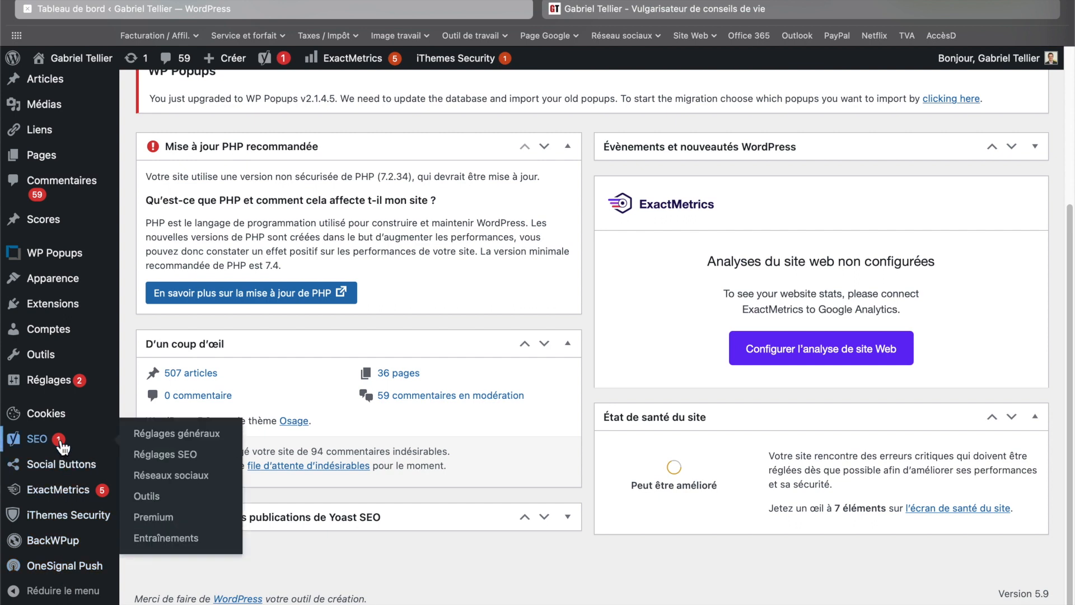
mouse_move(60, 391)
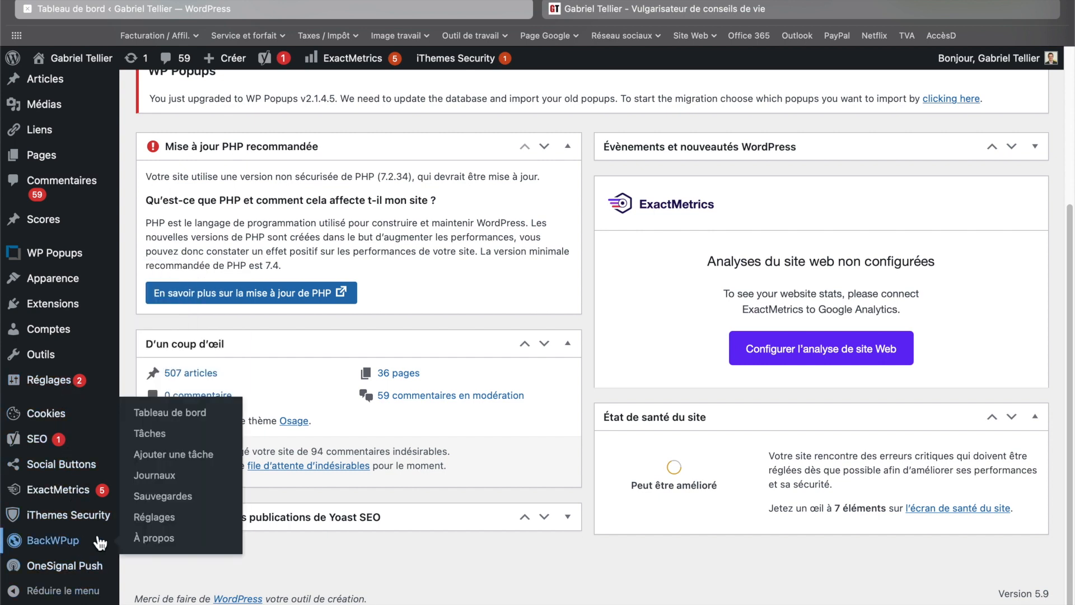
scroll(98, 541, up, 1)
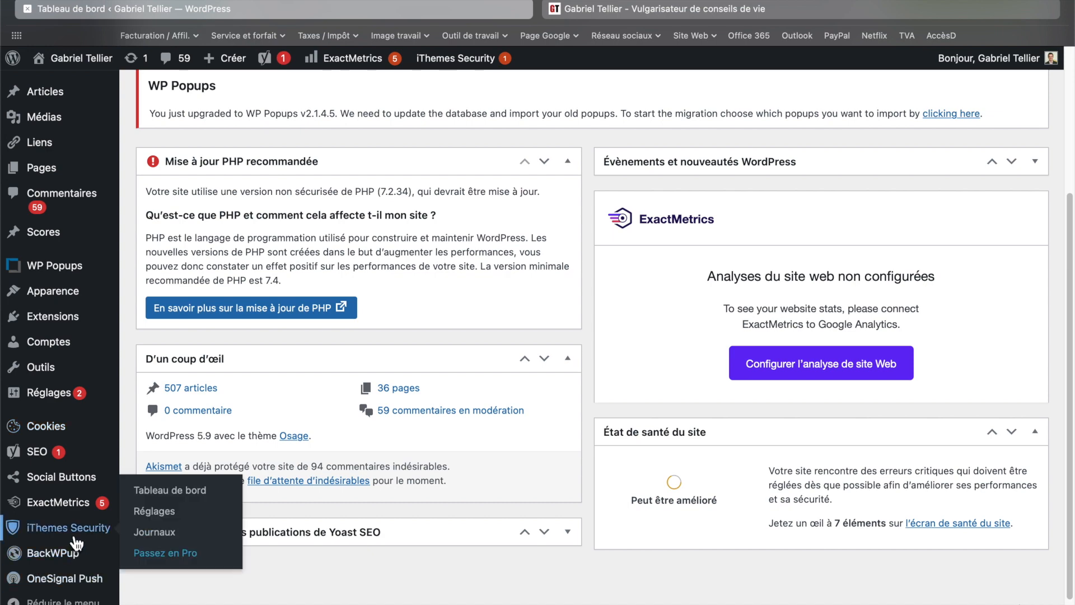
scroll(301, 367, up, 4)
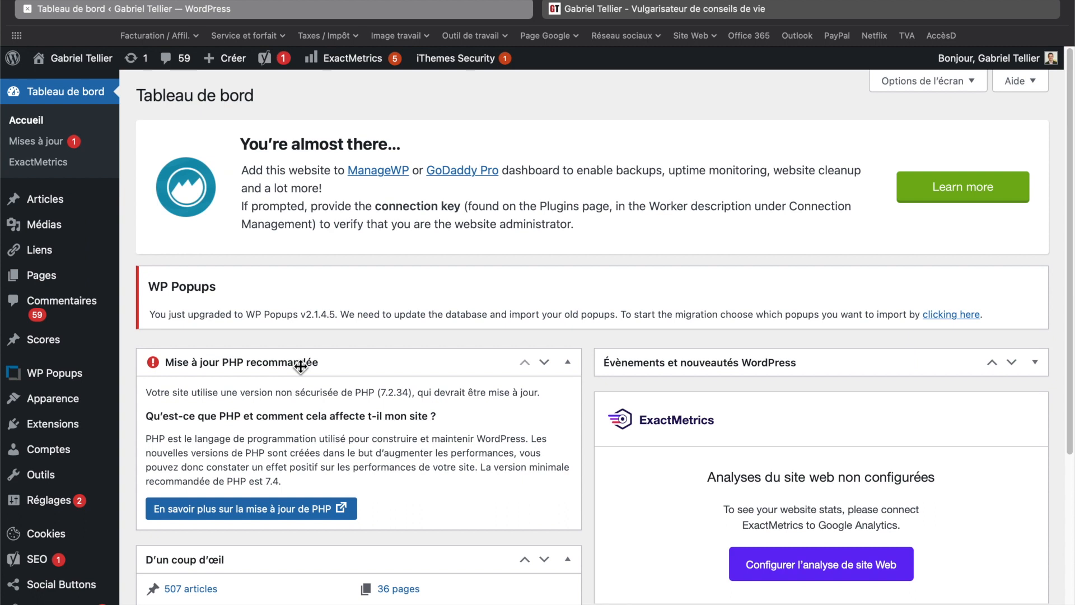